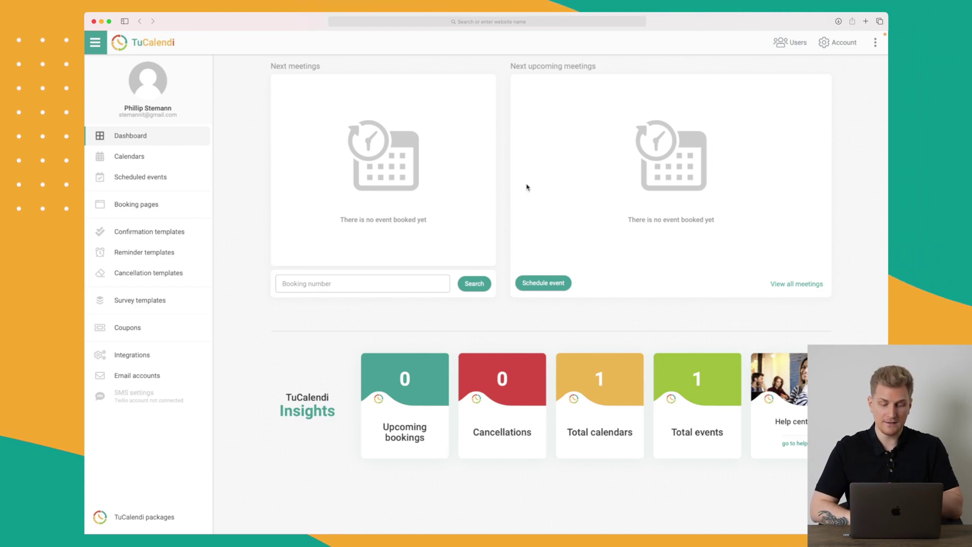
Step: Expand the Book a demo calendar and open its Book a demo event's basic settings
left_click(362, 283)
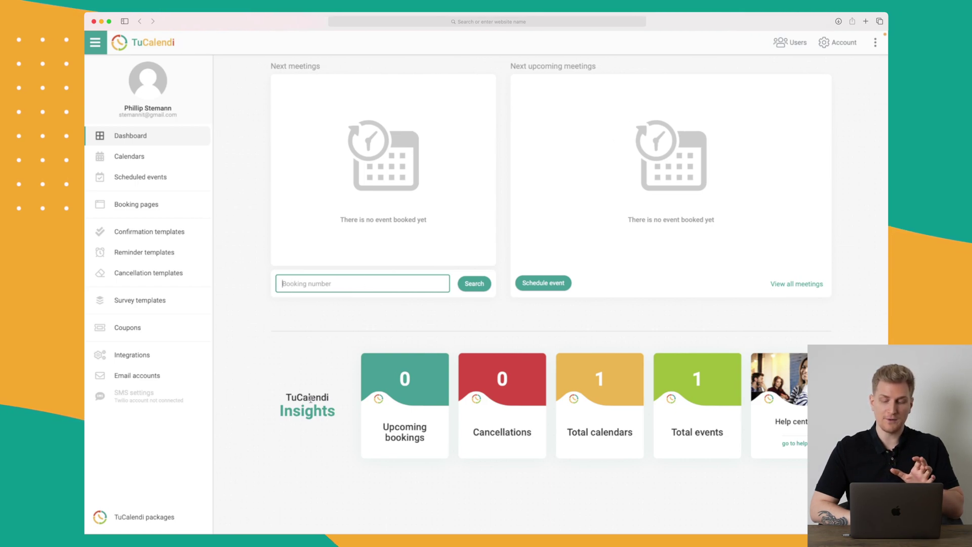
left_click(135, 160)
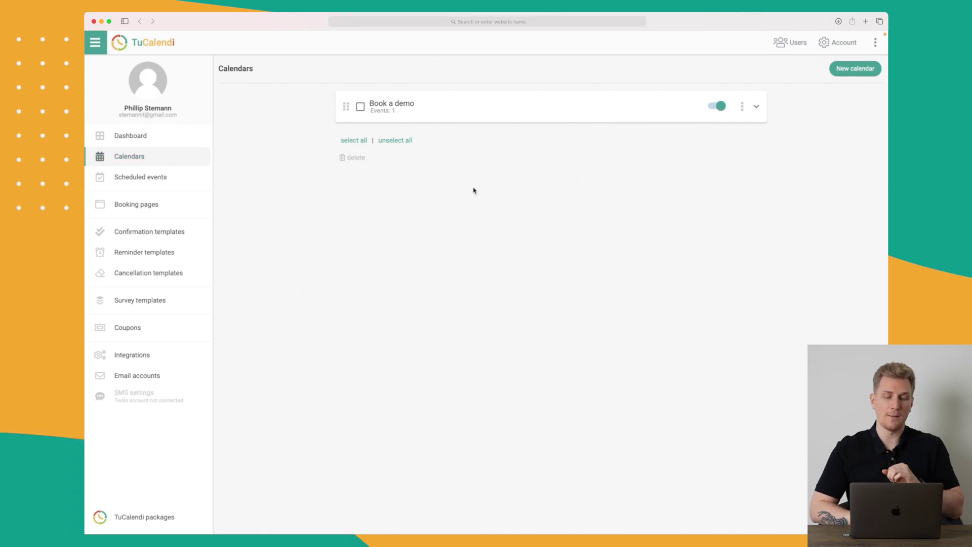
left_click(415, 107)
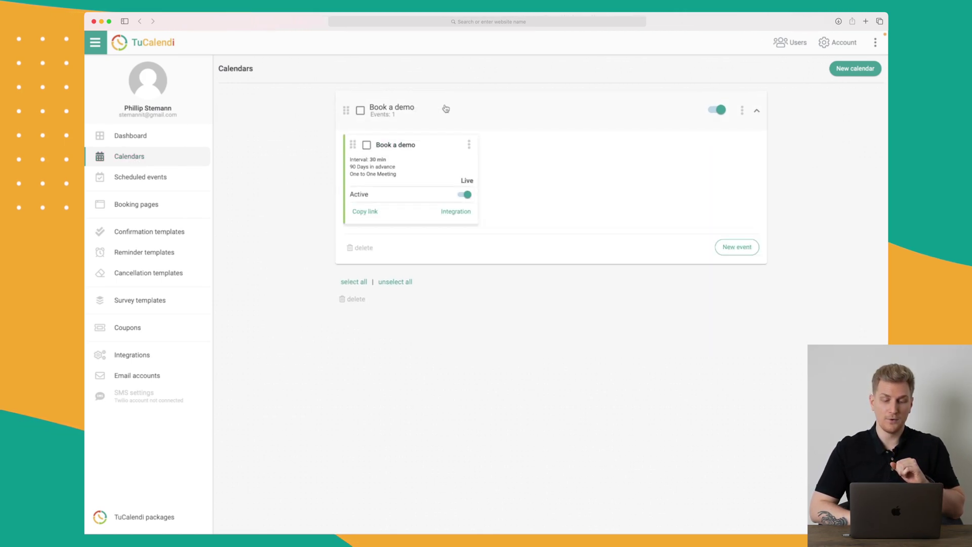
left_click(403, 149)
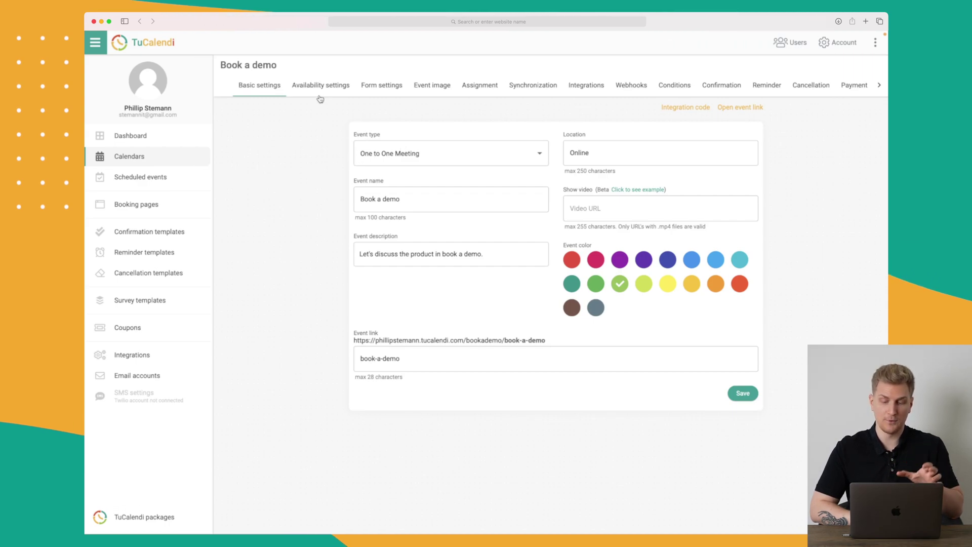
Step: On the event's public booking page, choose the 11:00 slot on Monday 14 March 2022
left_click(749, 108)
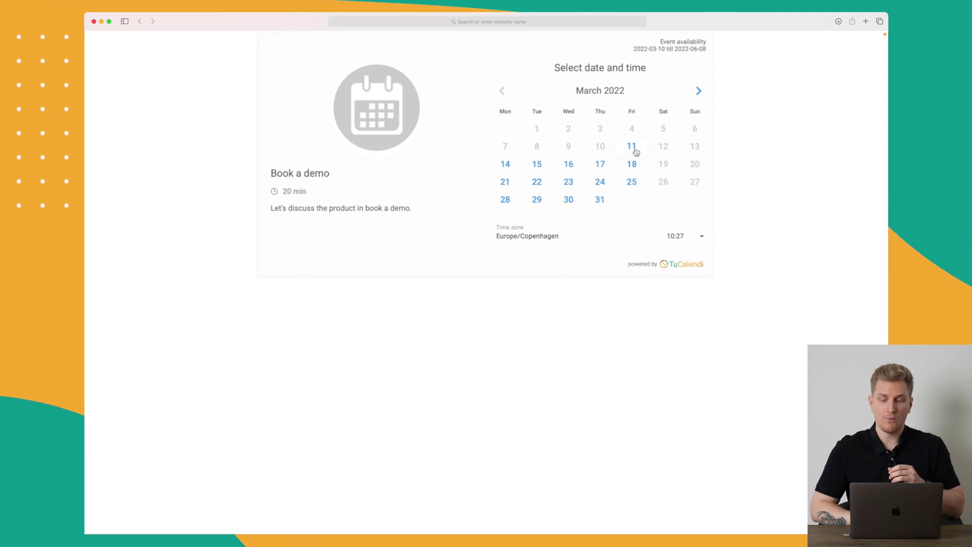
left_click(506, 167)
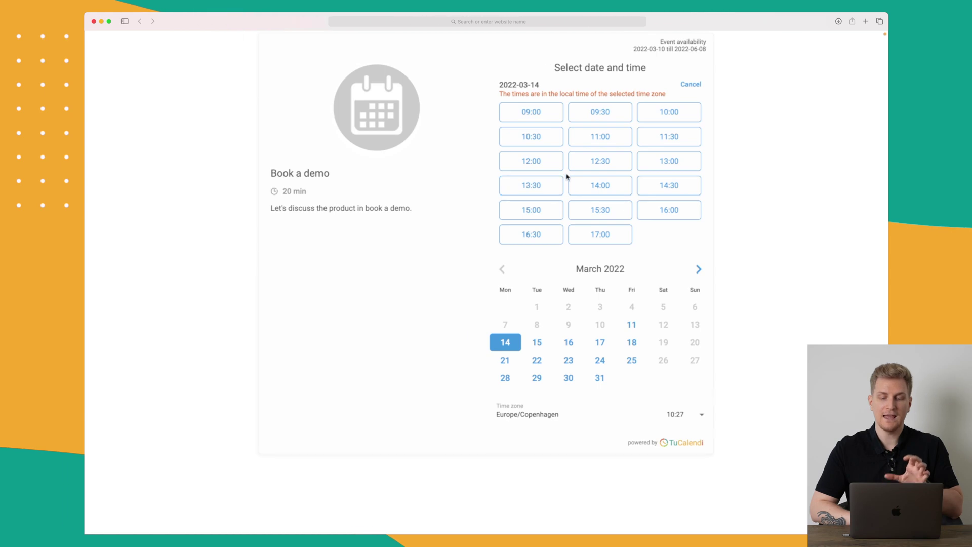
left_click(602, 138)
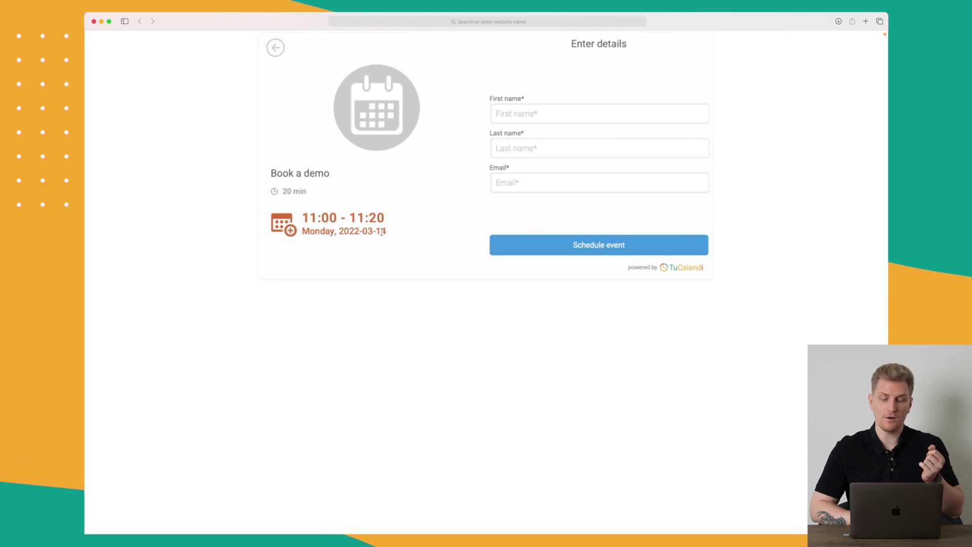
Step: Enter the attendee's first name, last name and email, then schedule and confirm the booking
left_click(540, 115)
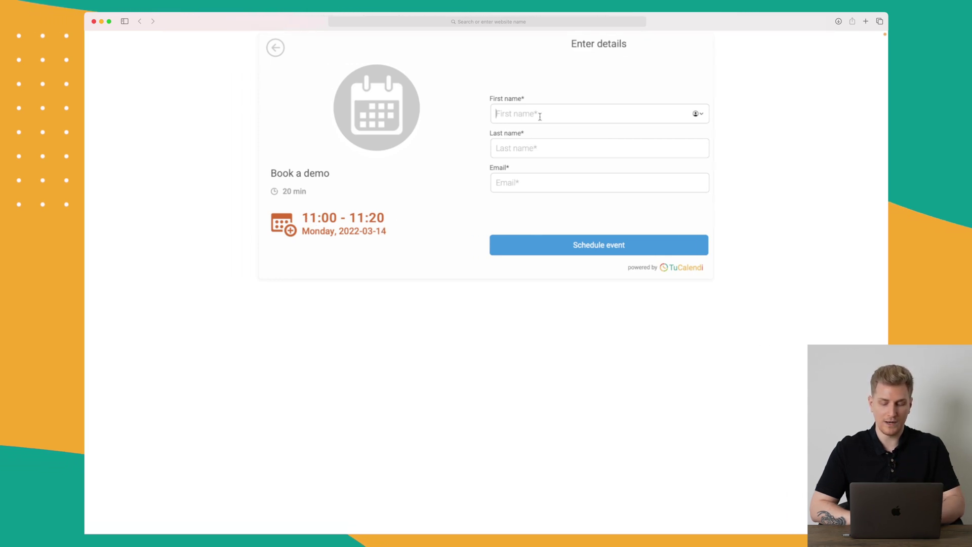
key("Tab")
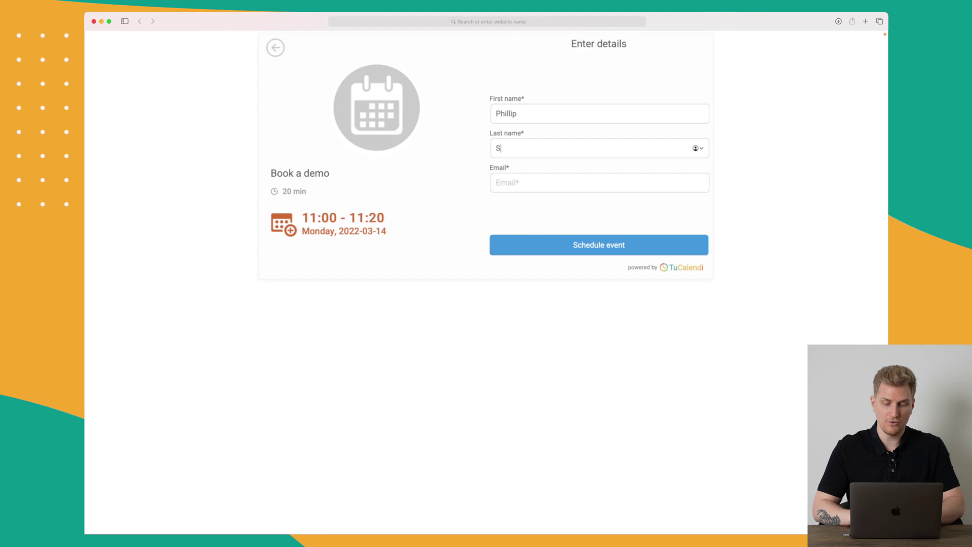
key("Tab")
type("fdsfds")
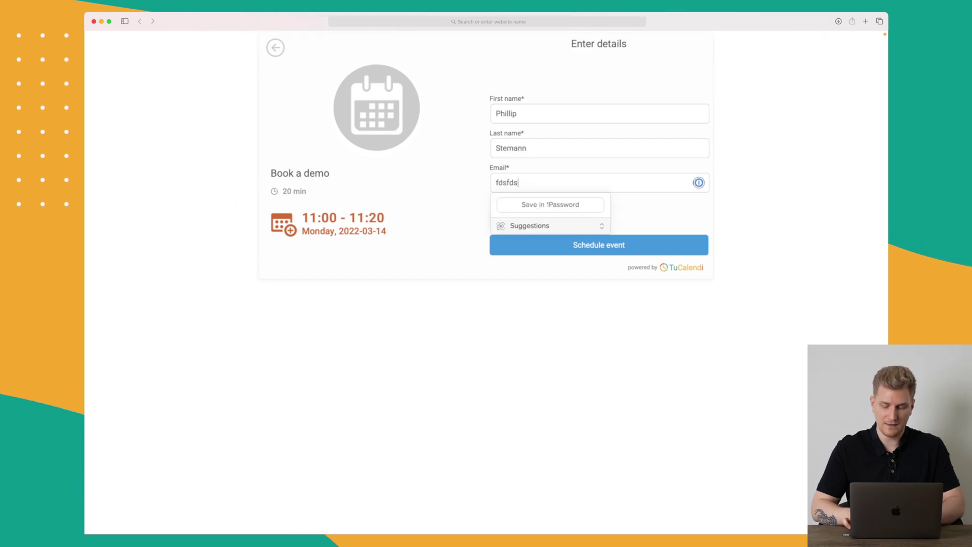
left_click(556, 302)
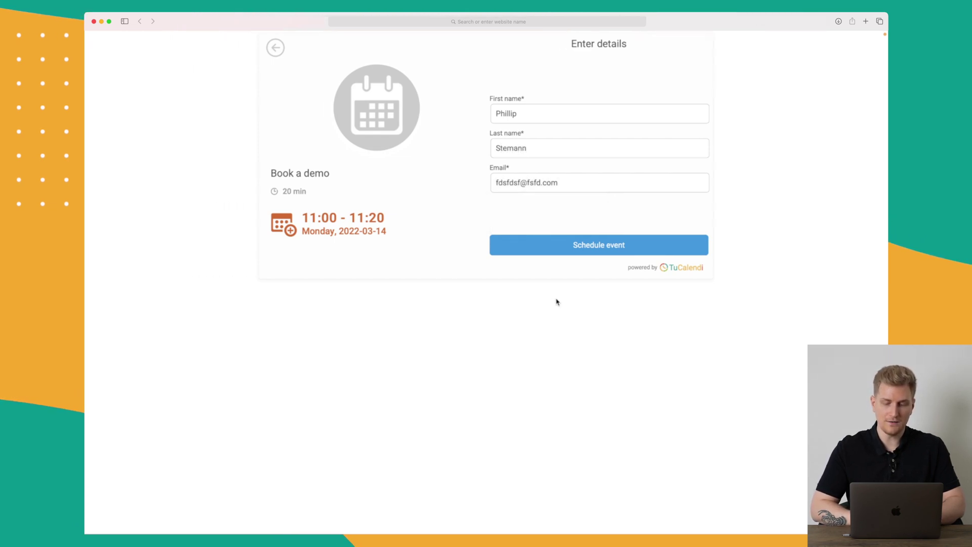
left_click(610, 249)
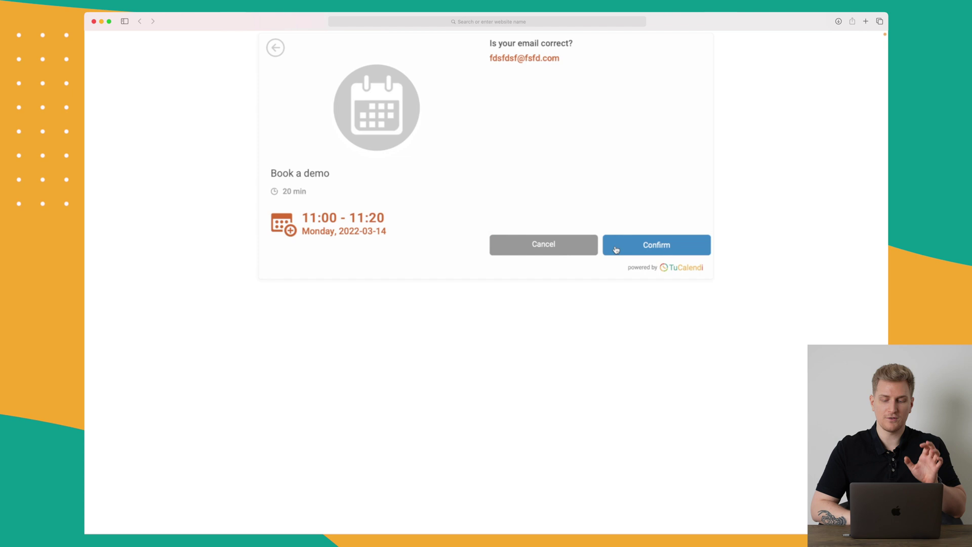
left_click(663, 249)
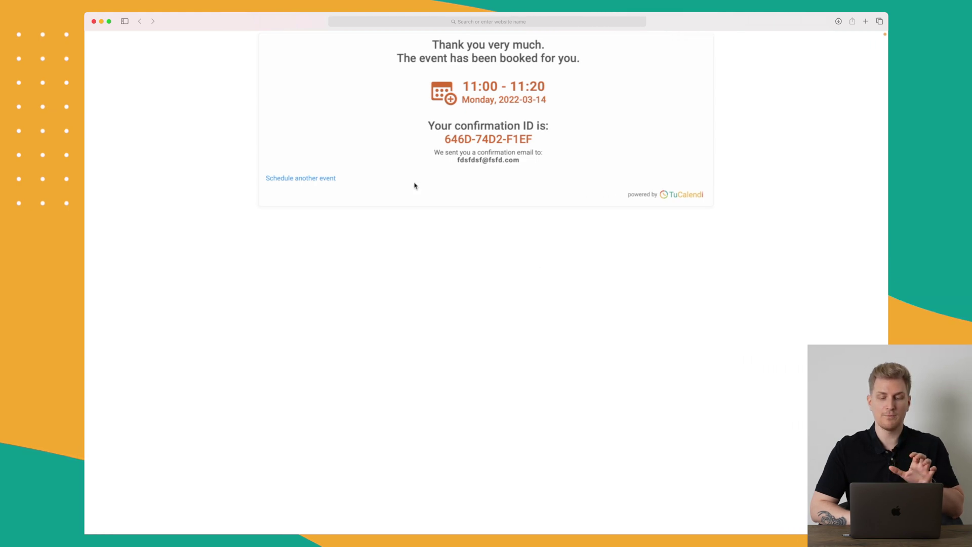
Step: Verify the 14/03/2022 11:00 booking among scheduled meetings, then reopen the Book a demo event
left_click(327, 177)
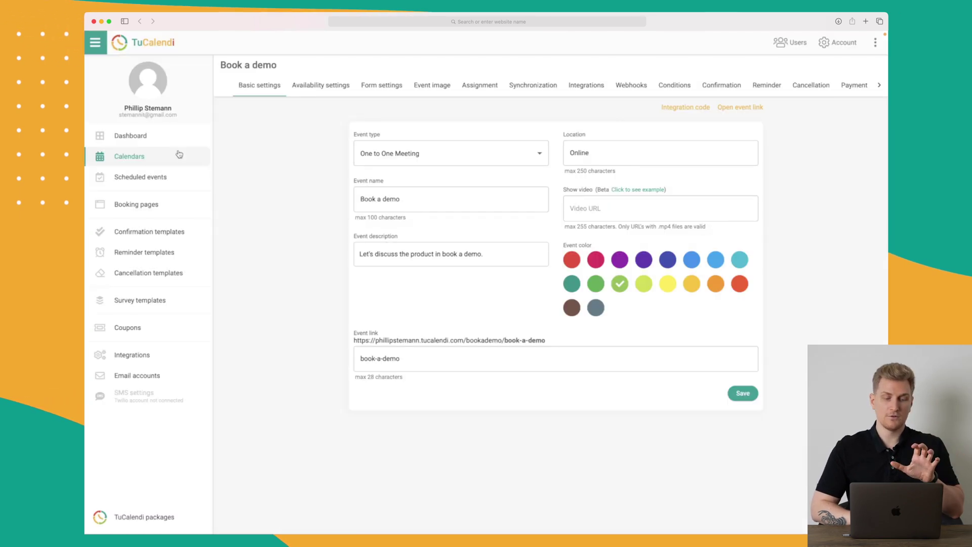
left_click(151, 137)
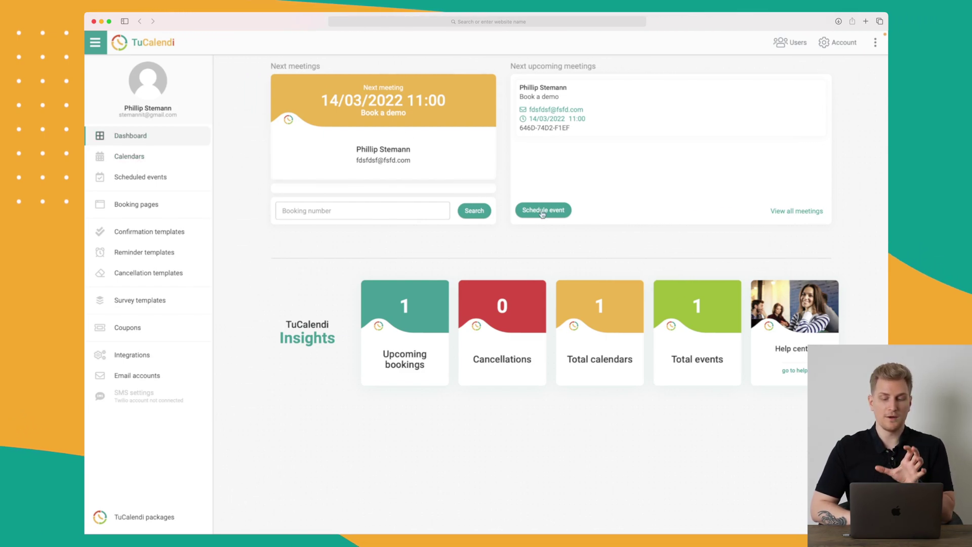
left_click(804, 217)
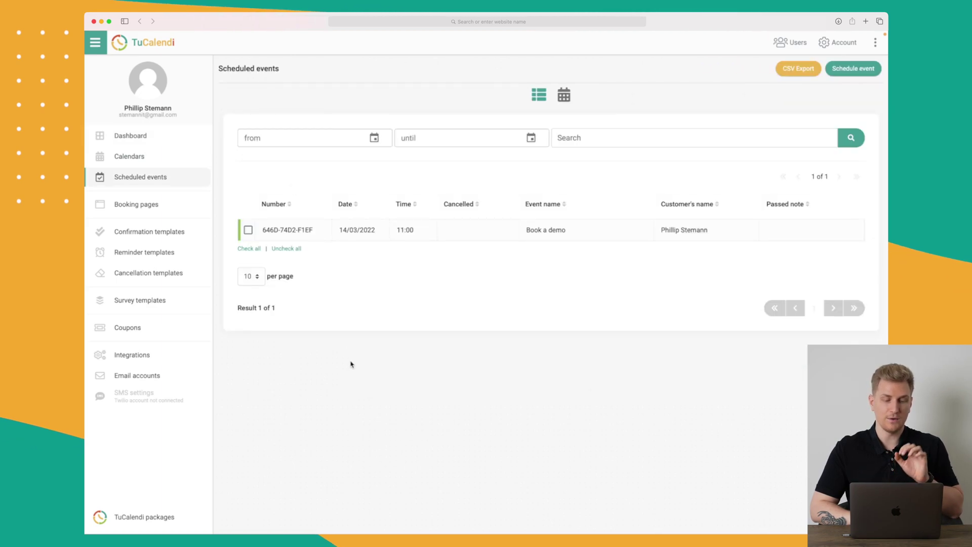
left_click(158, 157)
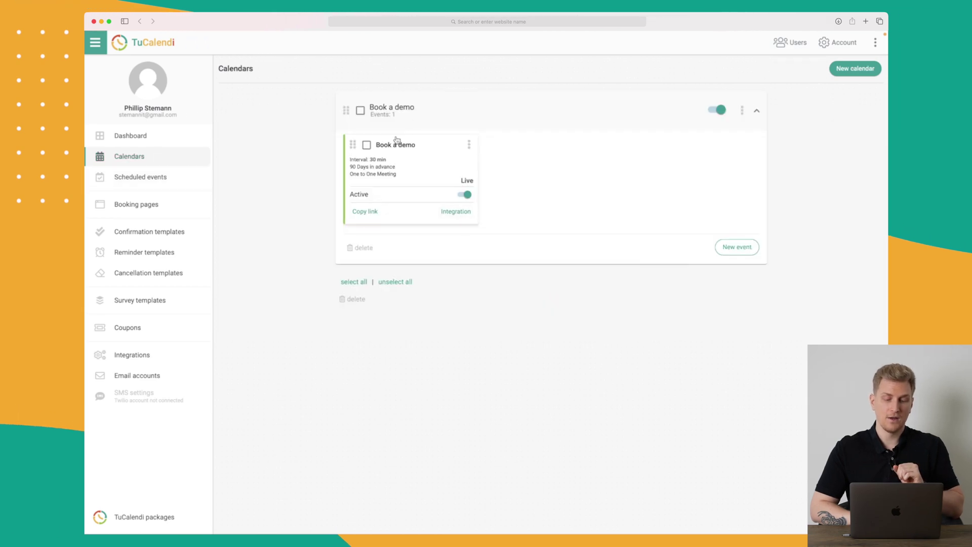
left_click(405, 152)
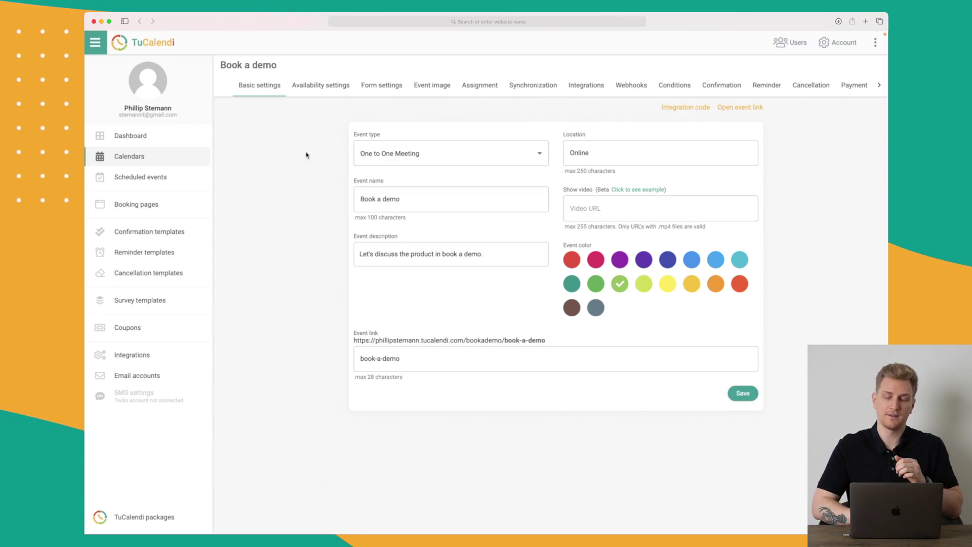
Step: Point out the event's Video URL, Location and booking link fields
left_click(582, 208)
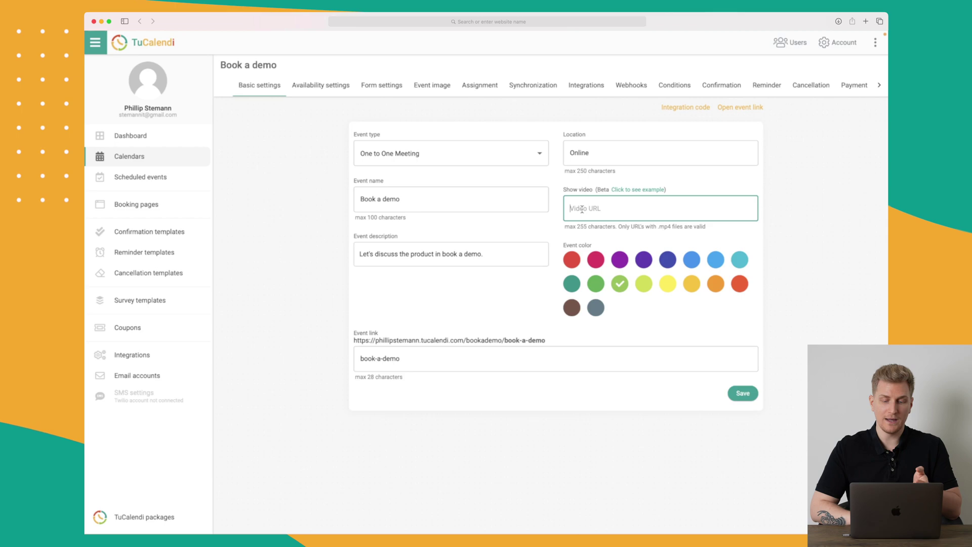
left_click(595, 154)
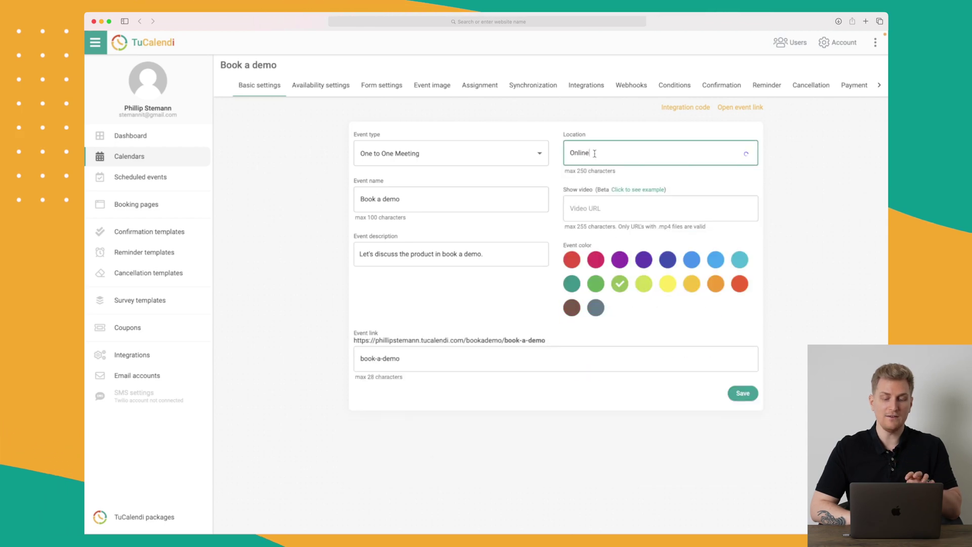
left_click_drag(354, 340, 470, 347)
Step: Review availability: 30-min interval, 20-min duration, 12-hour minimum notice, 5 bookings per day
left_click(316, 89)
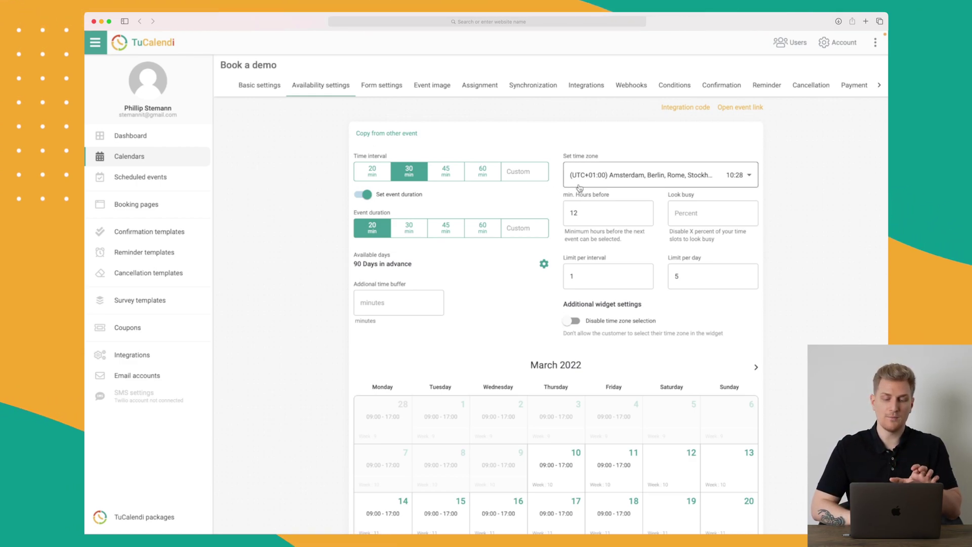
scroll(605, 183, "down", 3)
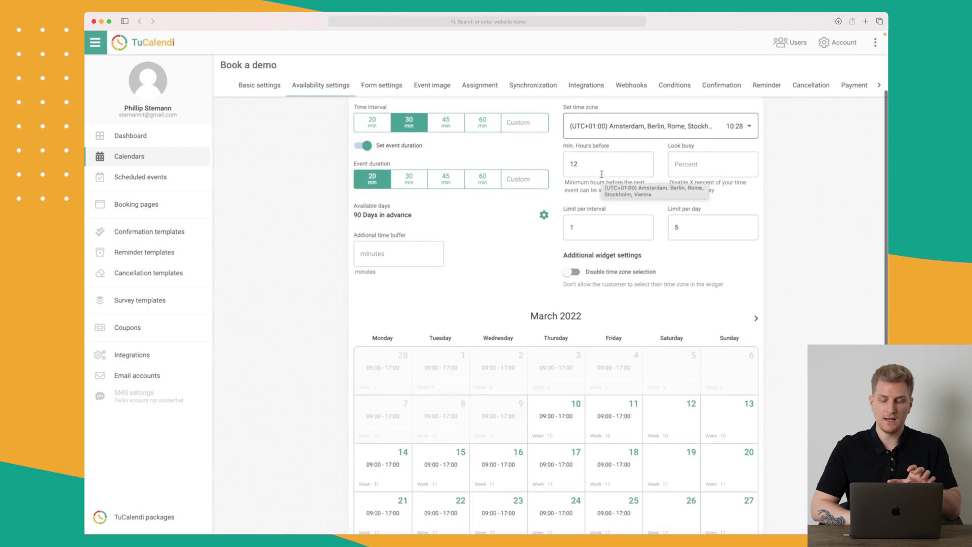
scroll(602, 175, "down", 1)
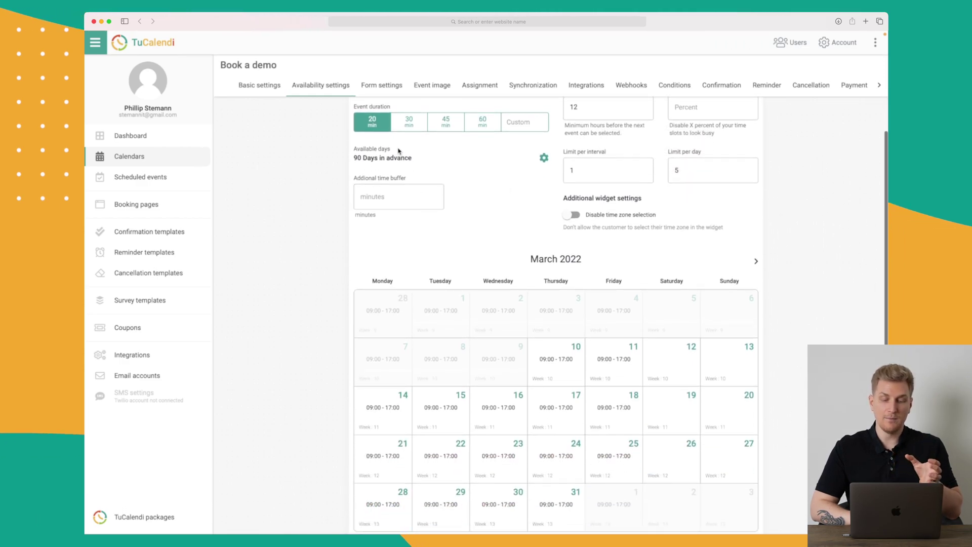
scroll(399, 151, "down", 3)
scroll(561, 265, "up", 5)
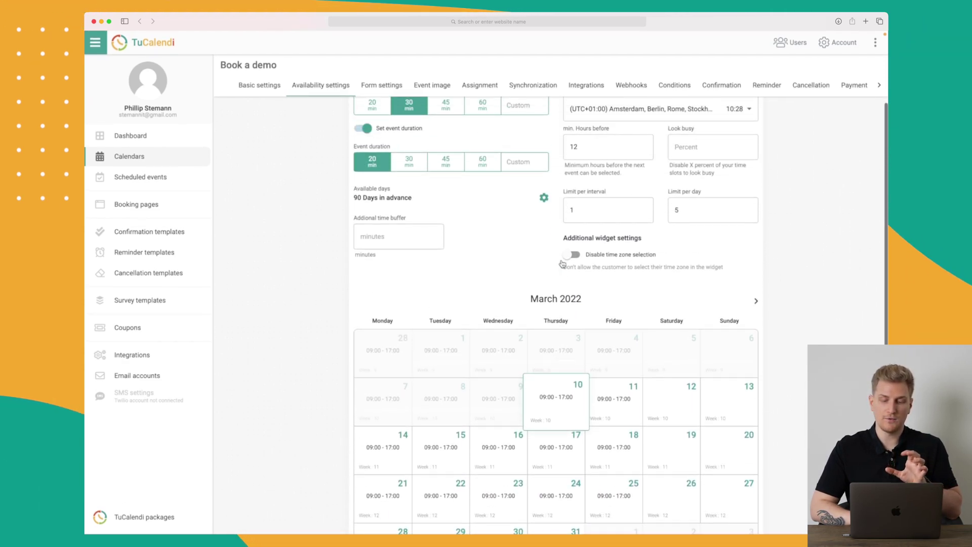
scroll(562, 263, "up", 1)
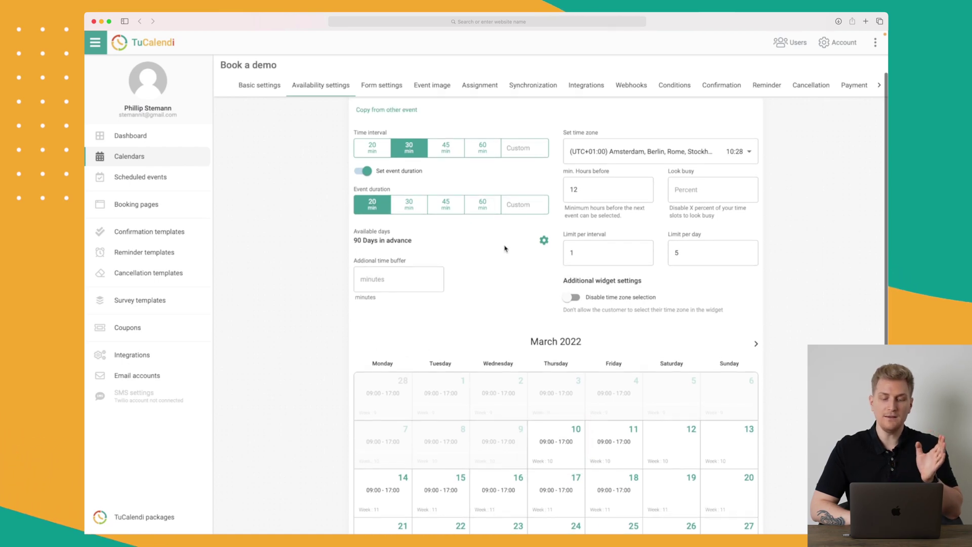
scroll(504, 249, "up", 1)
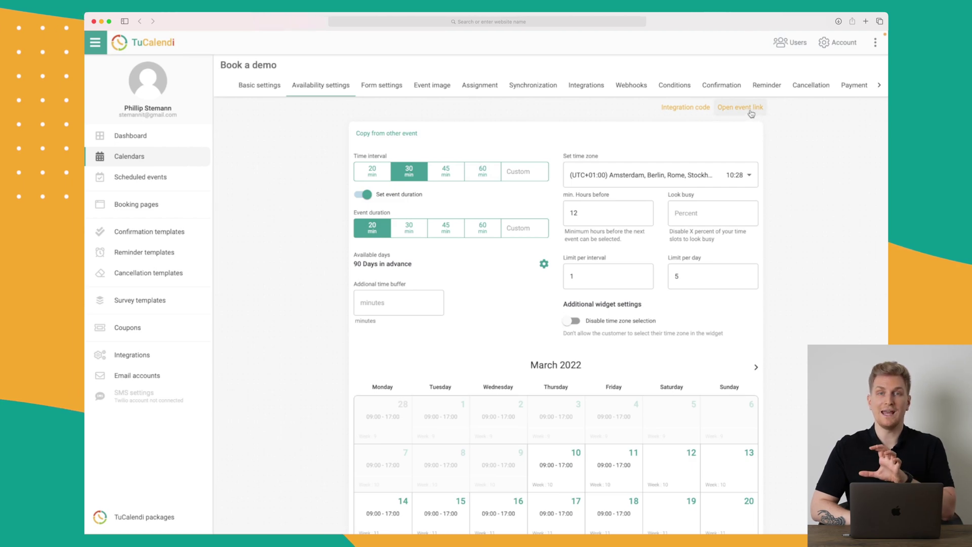
Step: Check the event's embed code options, then show its First name, Last name and Email form fields
left_click(703, 109)
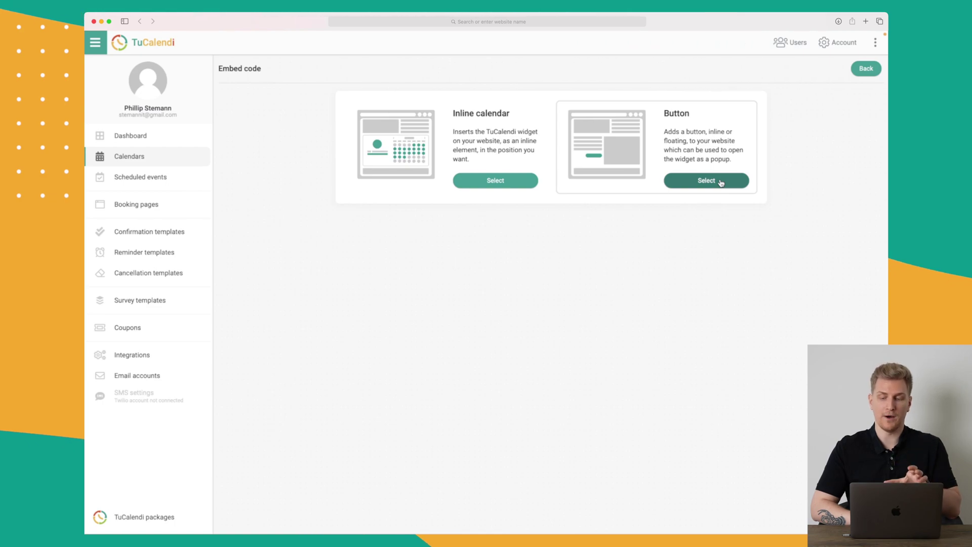
left_click(865, 69)
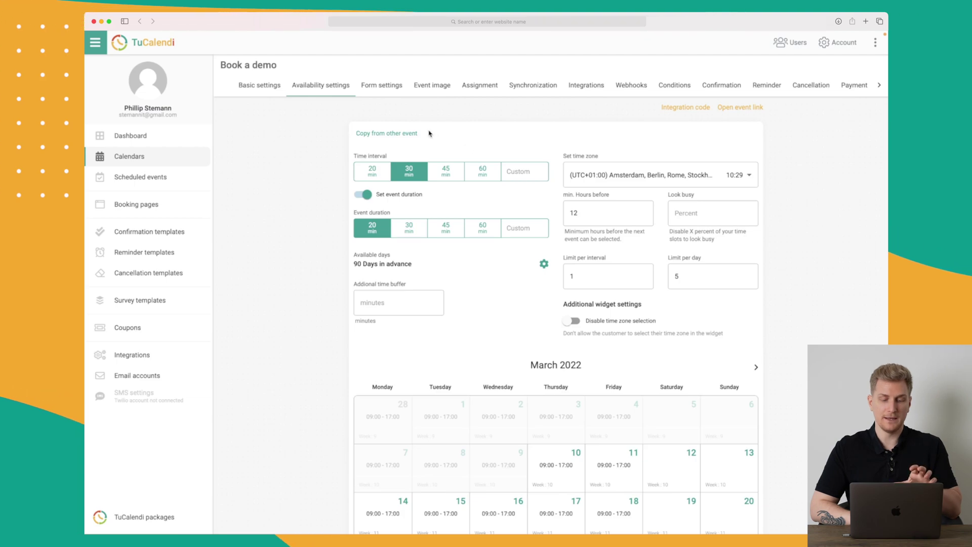
left_click(384, 87)
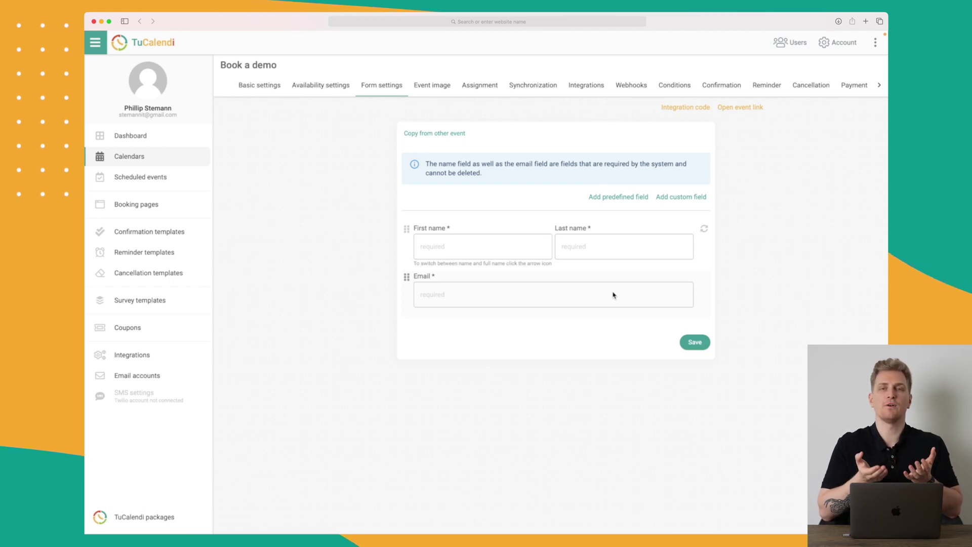
Step: Add a 'Do you want my newsletter?' control group question with answer Yes, leaving it unsaved
left_click(680, 198)
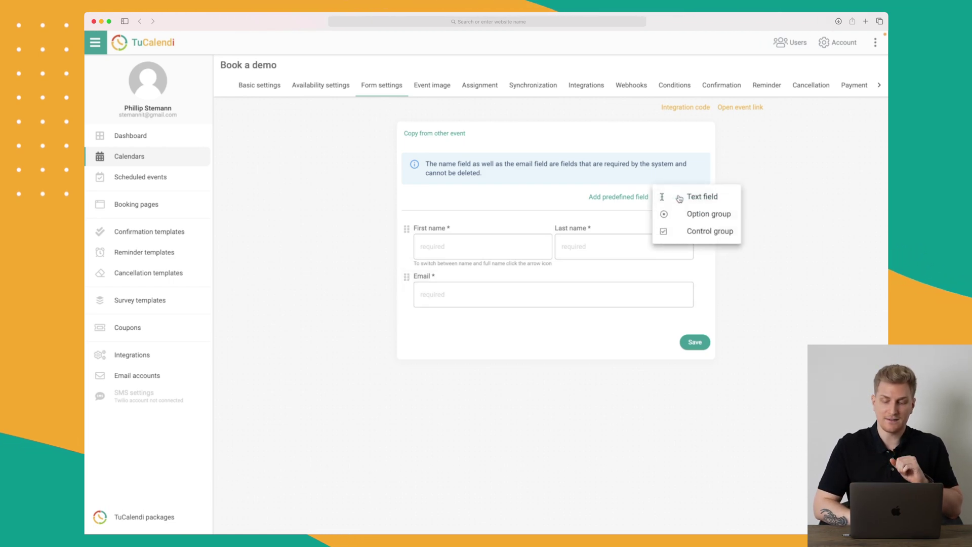
left_click(699, 230)
left_click(428, 229)
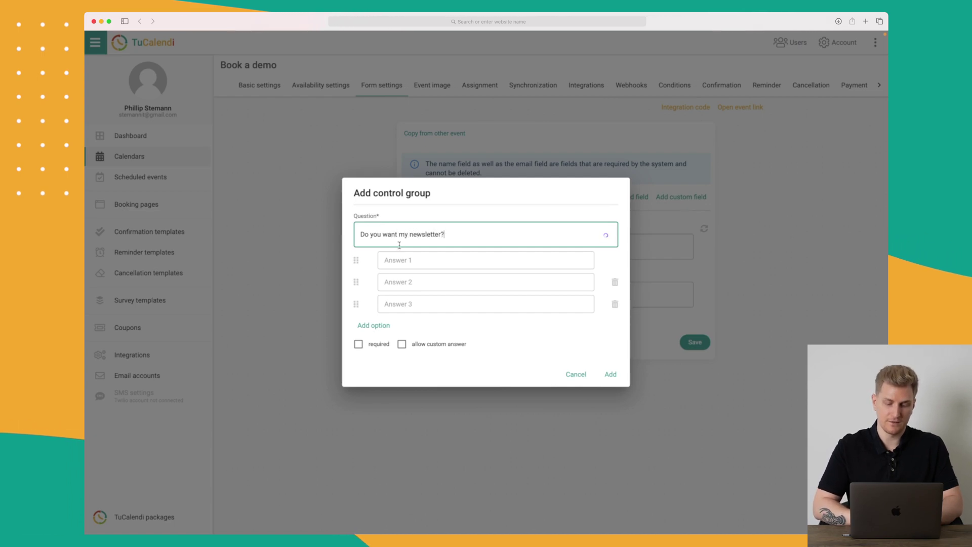
left_click(415, 261)
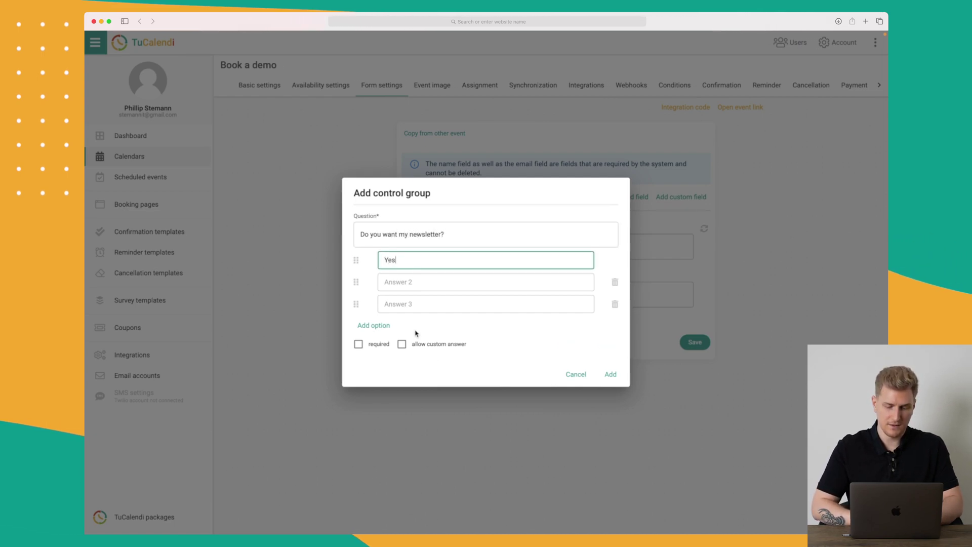
left_click(434, 346)
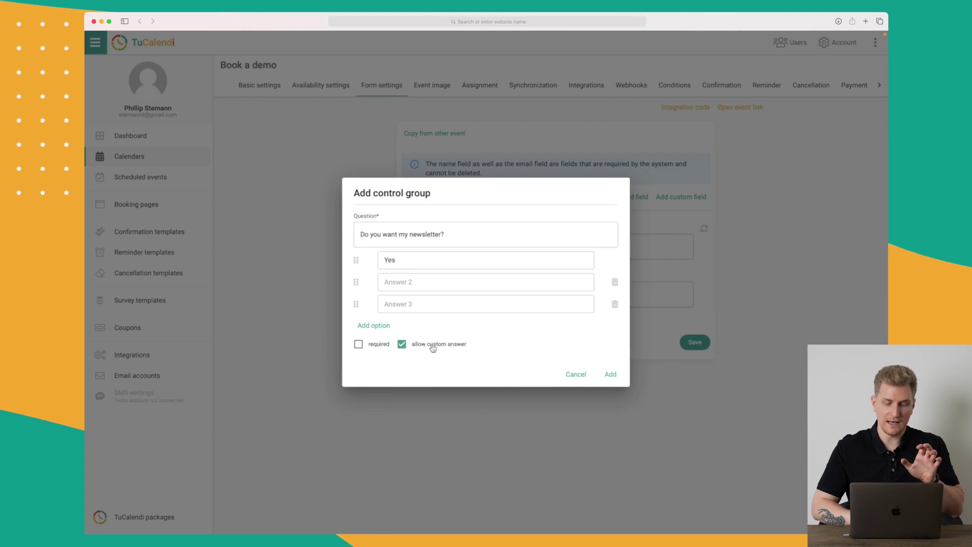
left_click(611, 375)
left_click(430, 282)
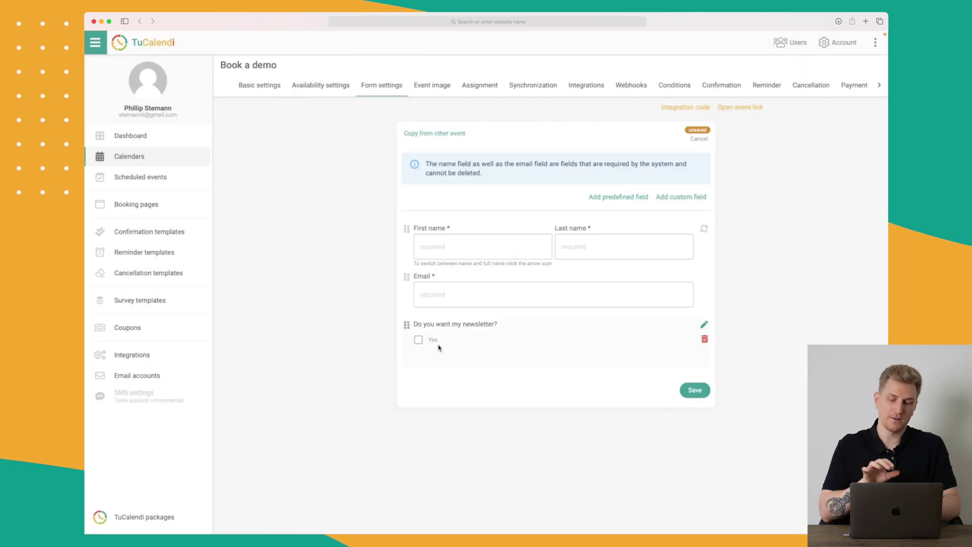
left_click(587, 85)
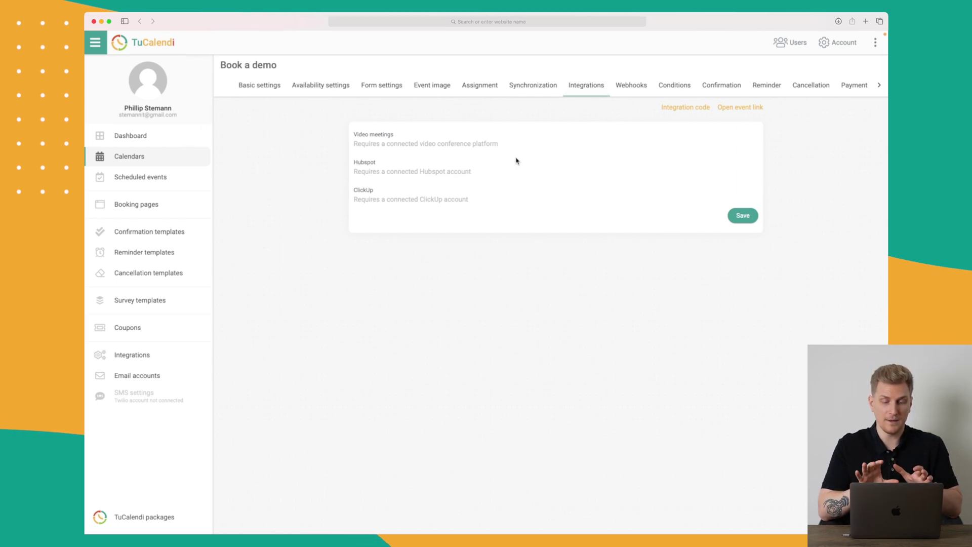
Step: Browse the Form settings, Event image, Assignment, Synchronization, Integrations and Webhooks sections
left_click(393, 87)
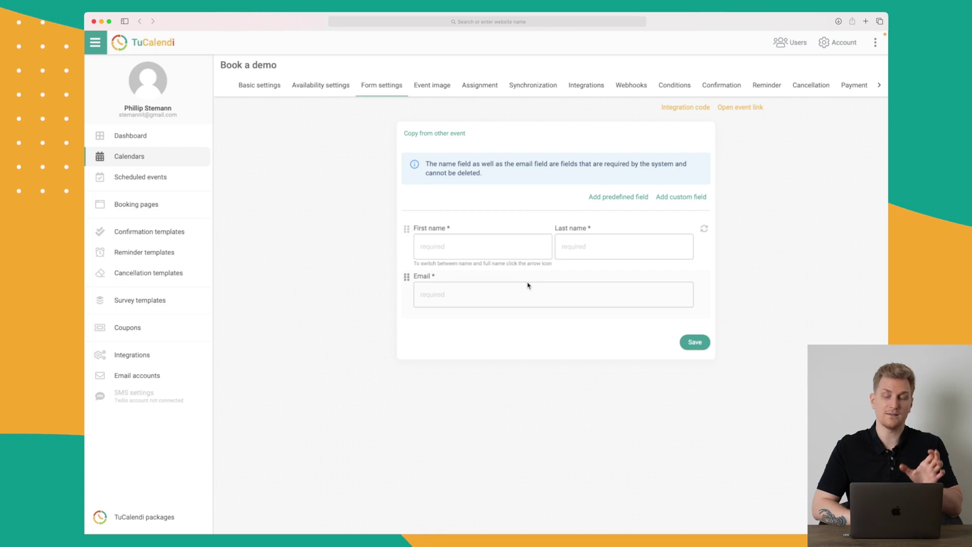
left_click(445, 91)
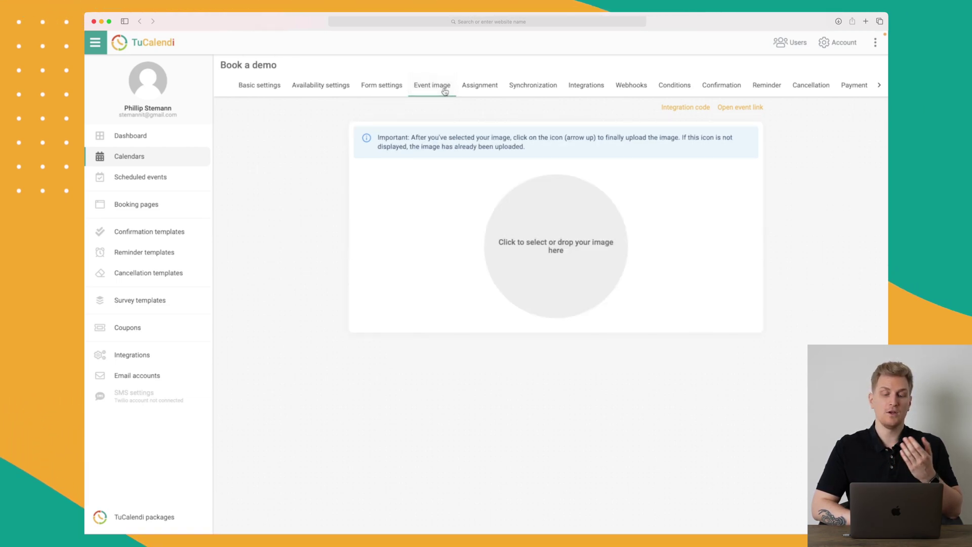
left_click(483, 89)
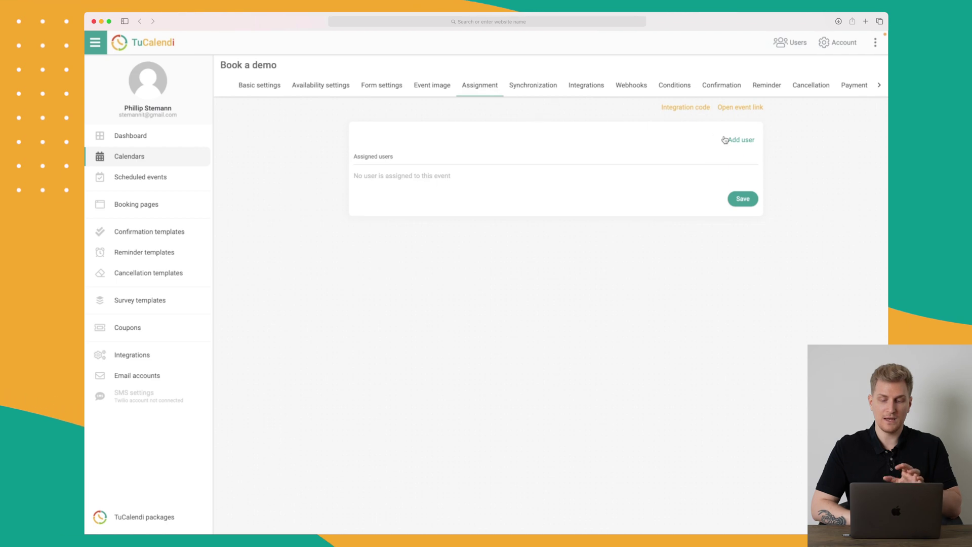
left_click(537, 84)
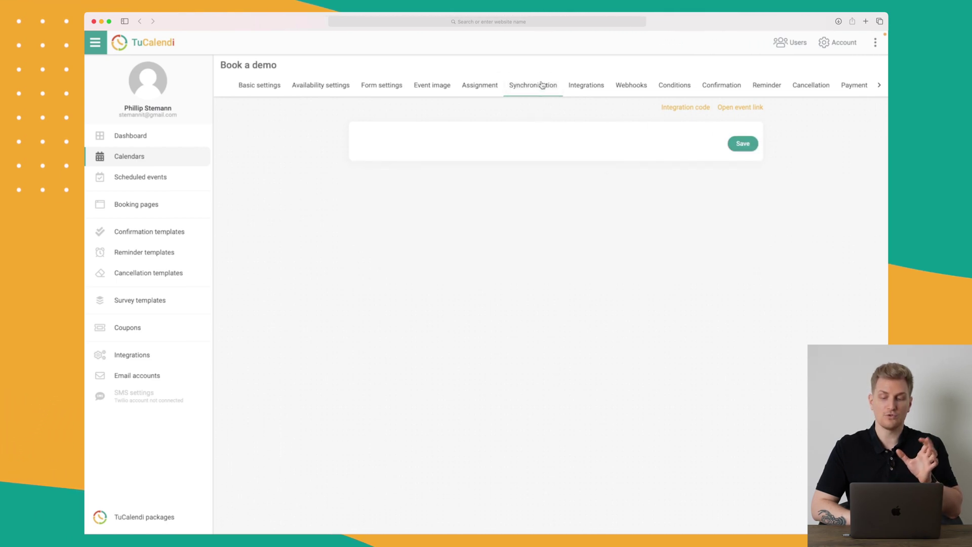
left_click(585, 86)
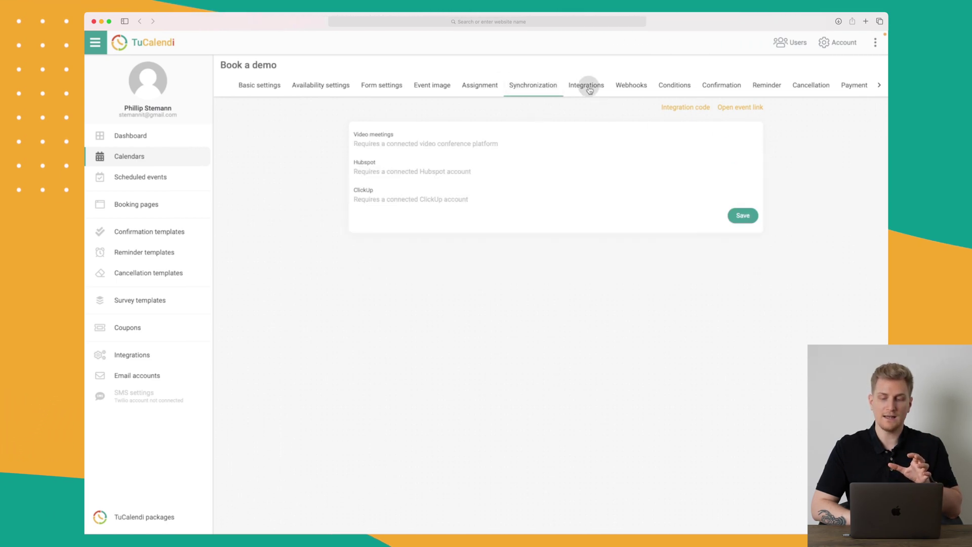
left_click(635, 91)
Step: Turn cancellation conditions on and back off, leaving them disabled
left_click(677, 87)
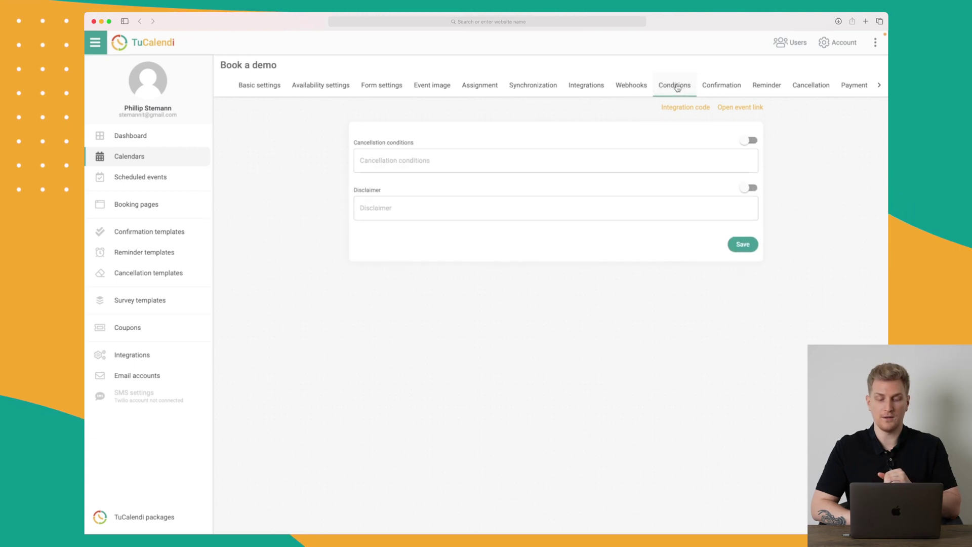
left_click(745, 141)
left_click(441, 187)
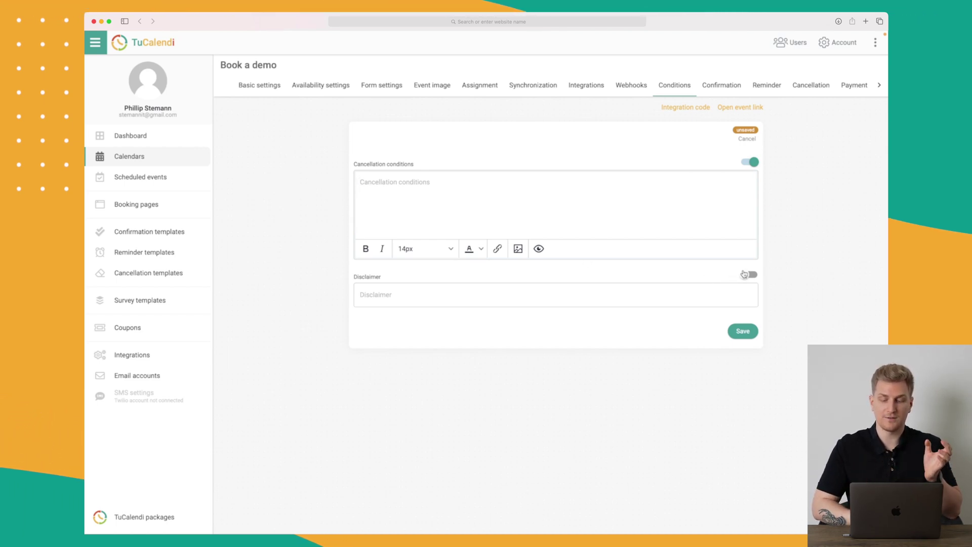
left_click(752, 162)
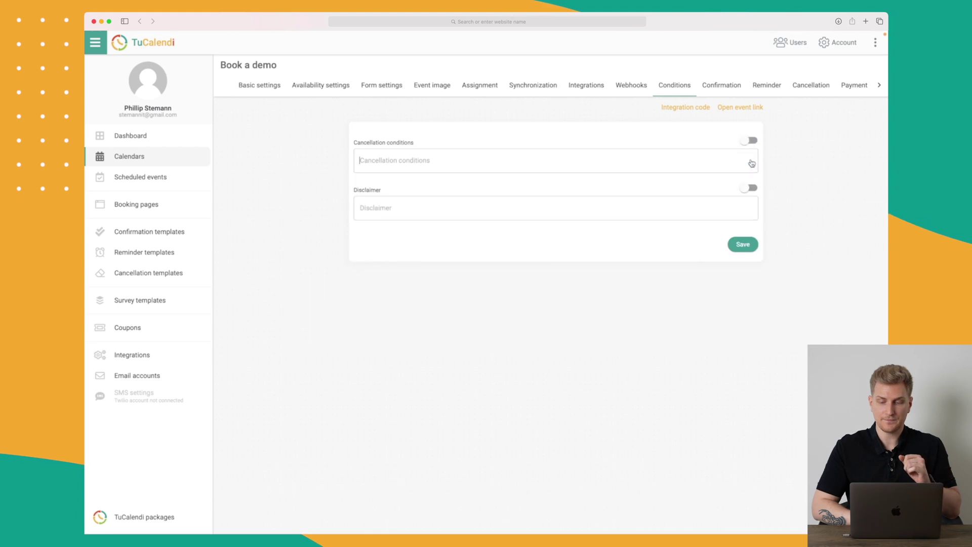
left_click(719, 86)
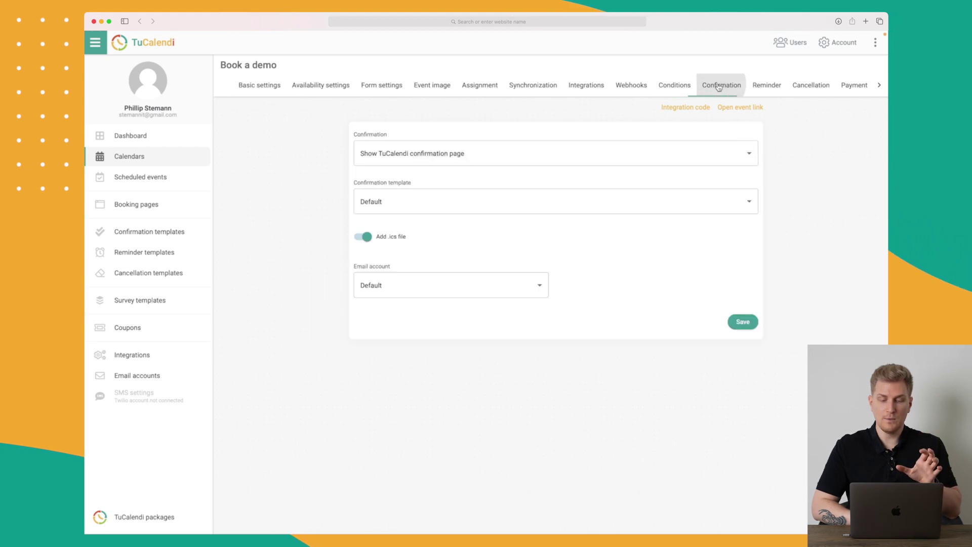
Step: Keep the TuCalendi confirmation page, Default confirmation template and Default email account
left_click(567, 149)
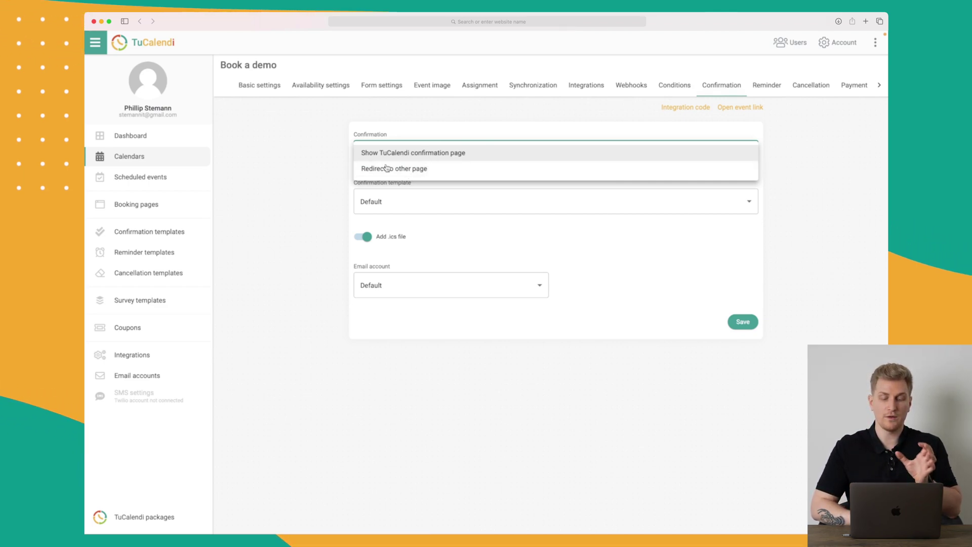
left_click(365, 191)
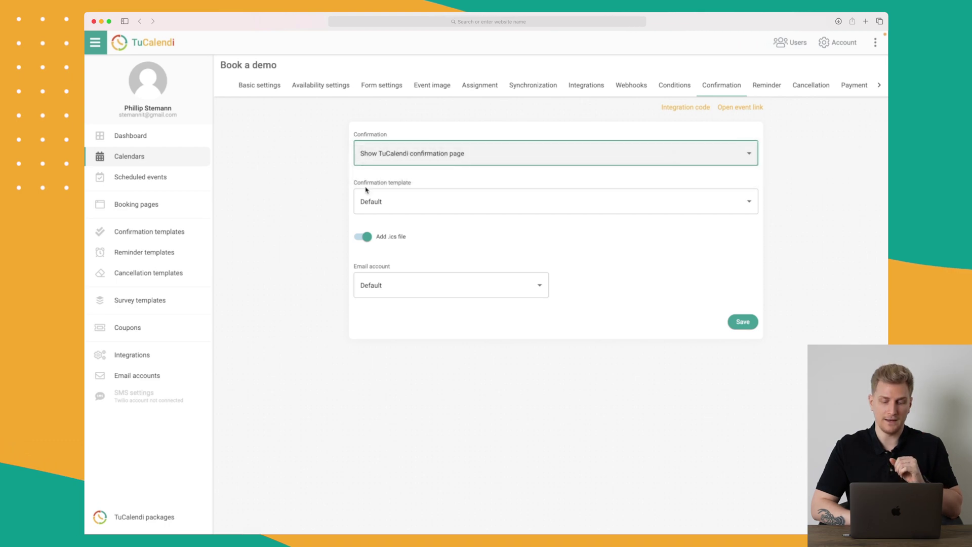
left_click(422, 199)
left_click(303, 209)
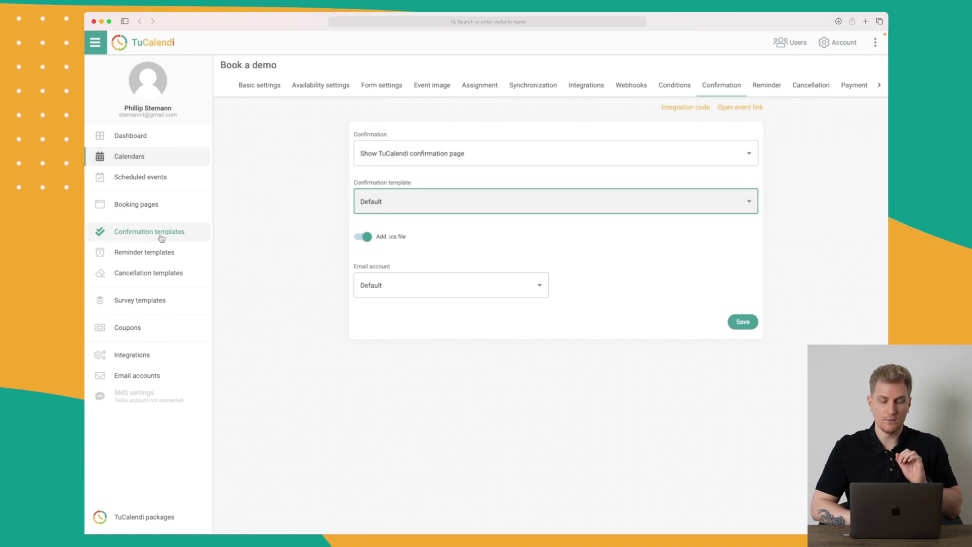
left_click(446, 291)
left_click(424, 282)
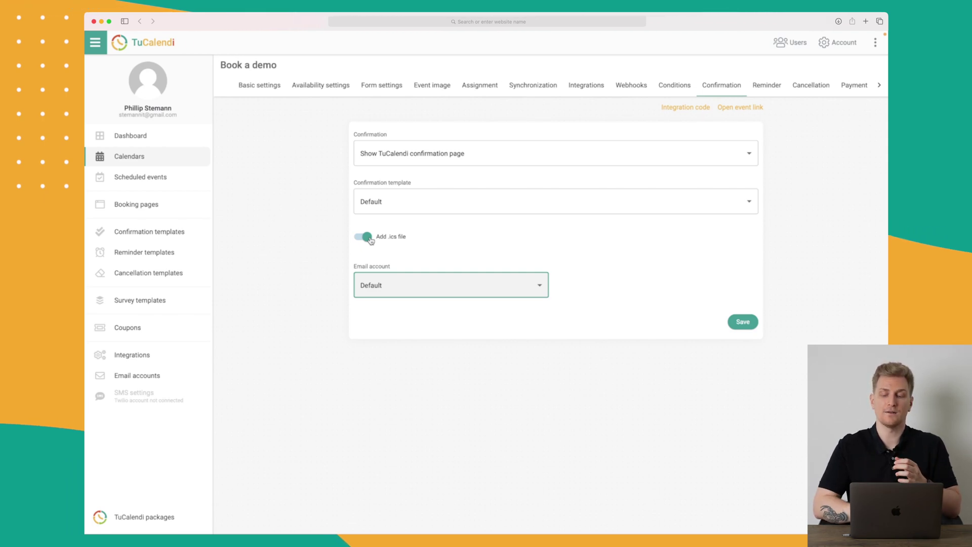
Step: Keep no reminder template (None) and the Default cancellation template
left_click(767, 86)
left_click(724, 156)
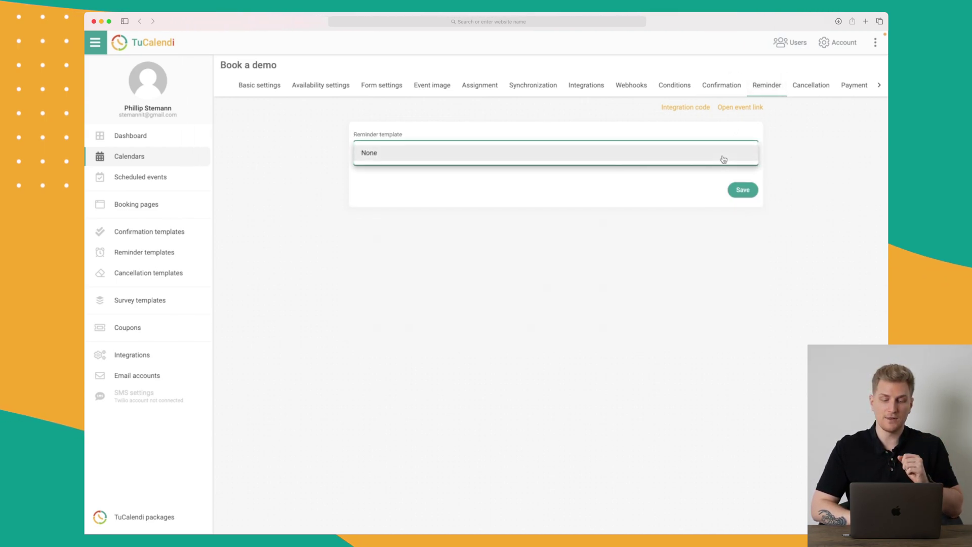
left_click(673, 197)
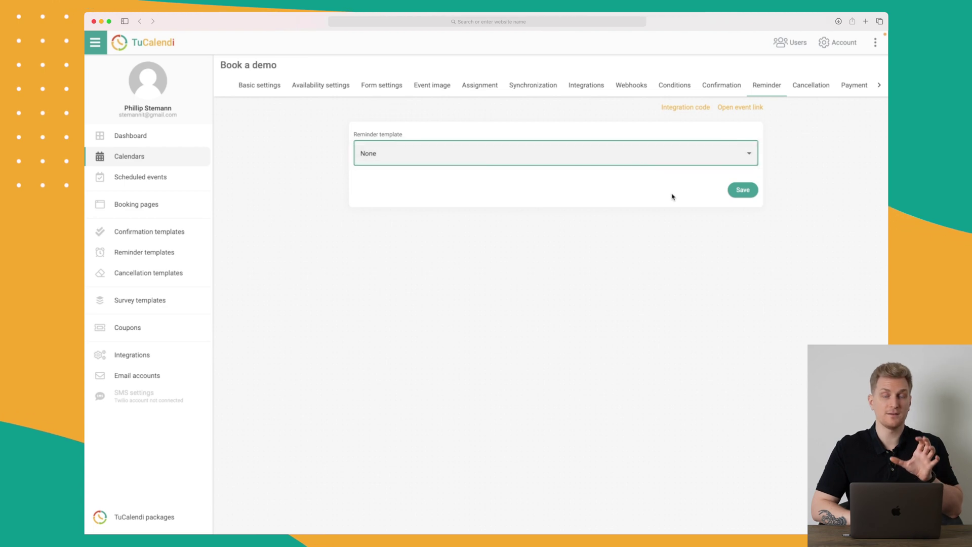
left_click(823, 91)
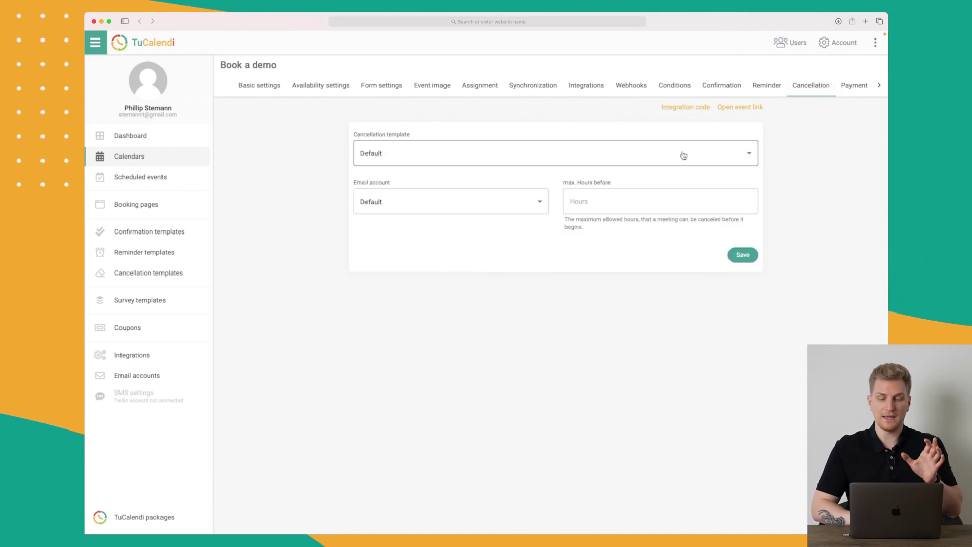
left_click(860, 90)
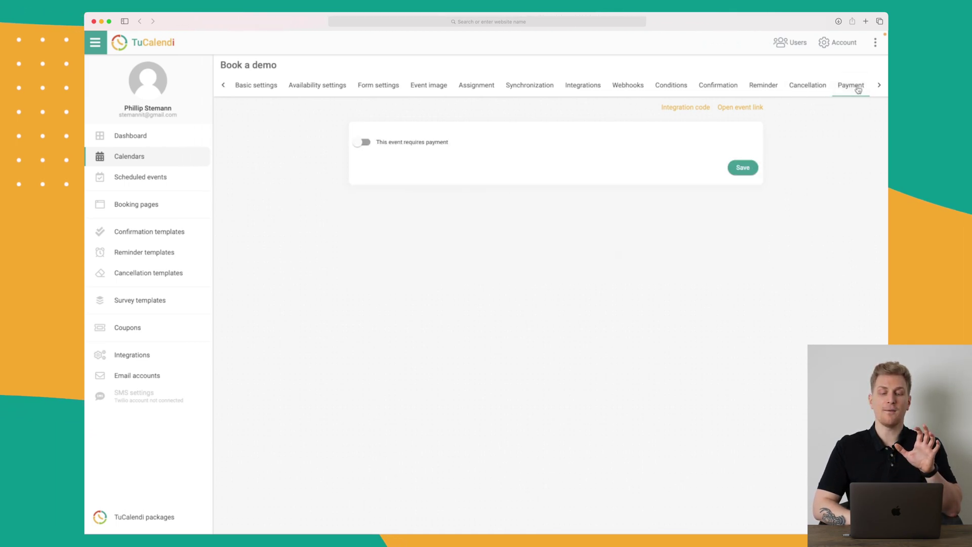
Step: Require a 200.00 DKK payment via Stripe and save the payment settings
left_click(352, 141)
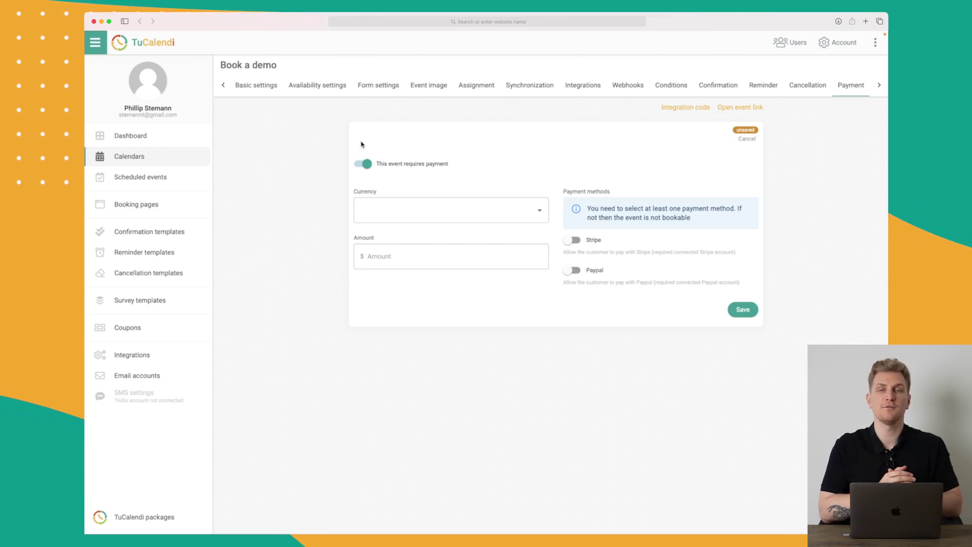
left_click(434, 216)
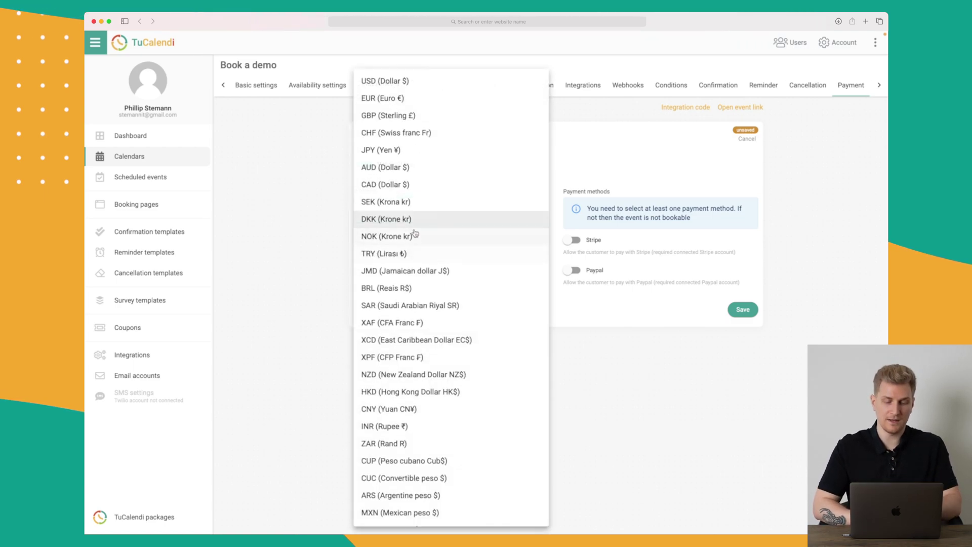
left_click(401, 220)
left_click(402, 250)
type("200")
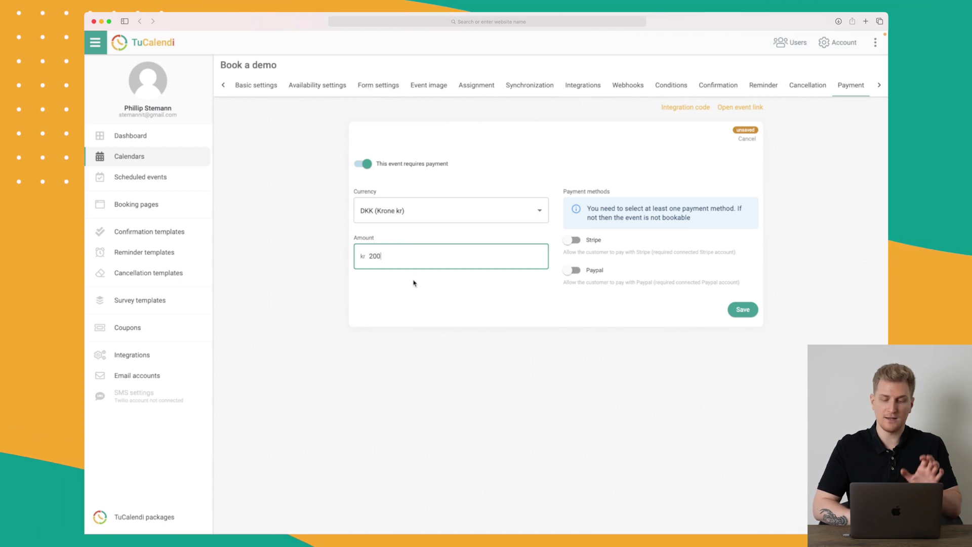
left_click(444, 323)
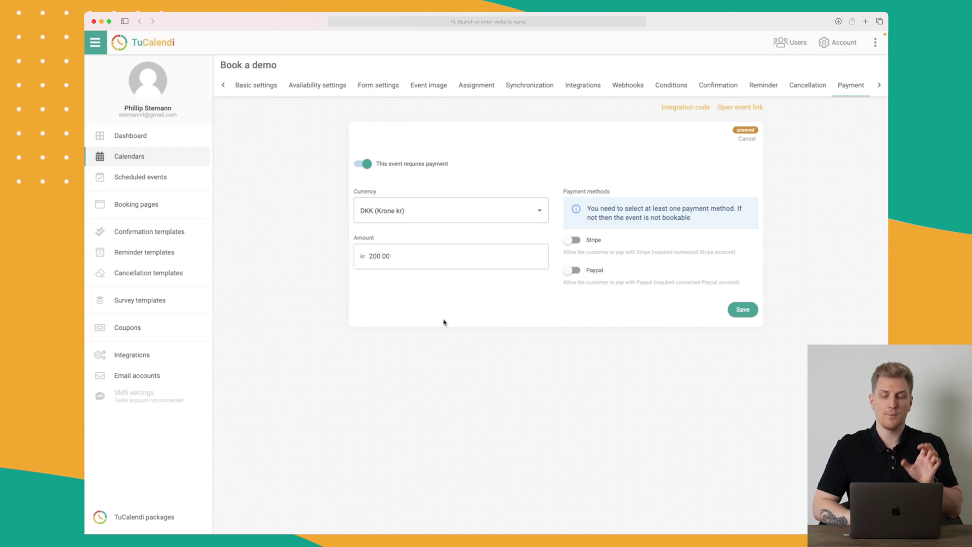
left_click(575, 242)
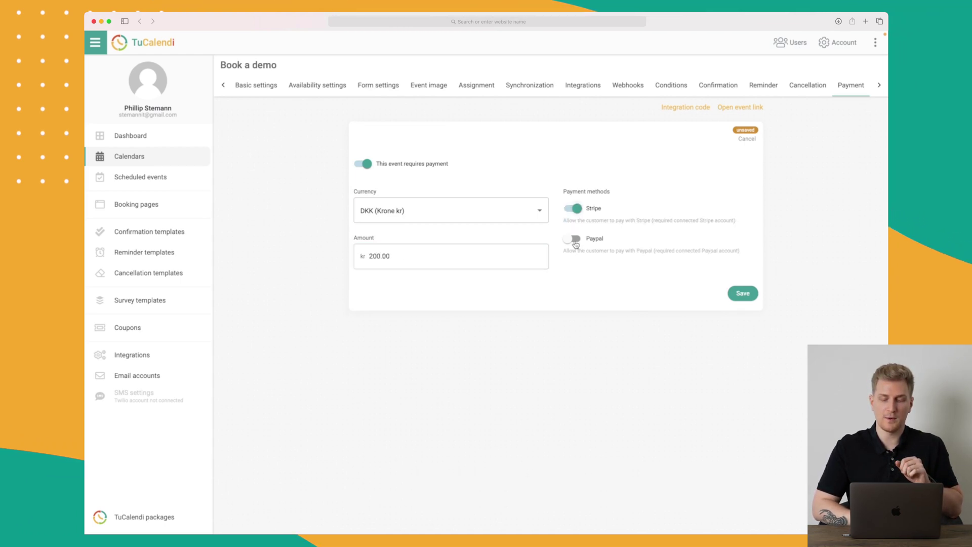
left_click(743, 291)
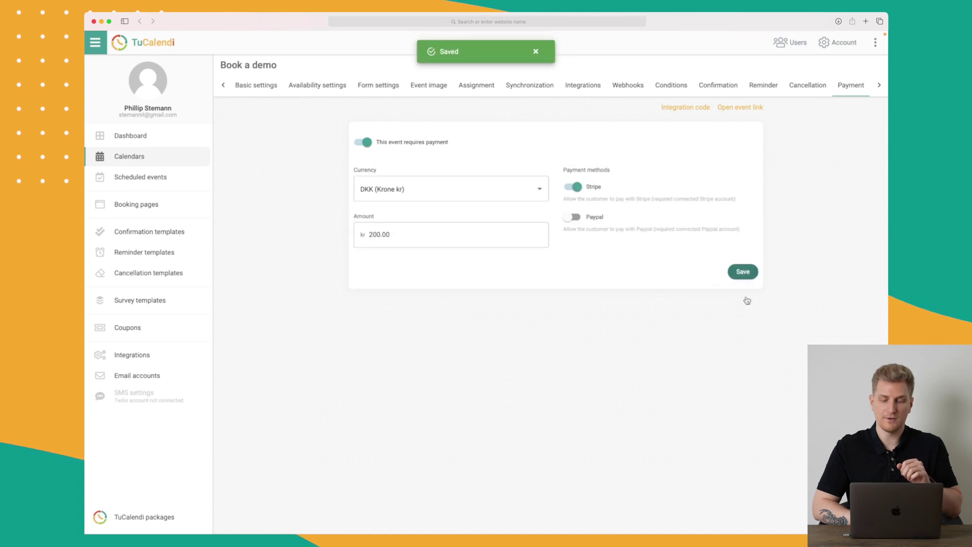
left_click(880, 86)
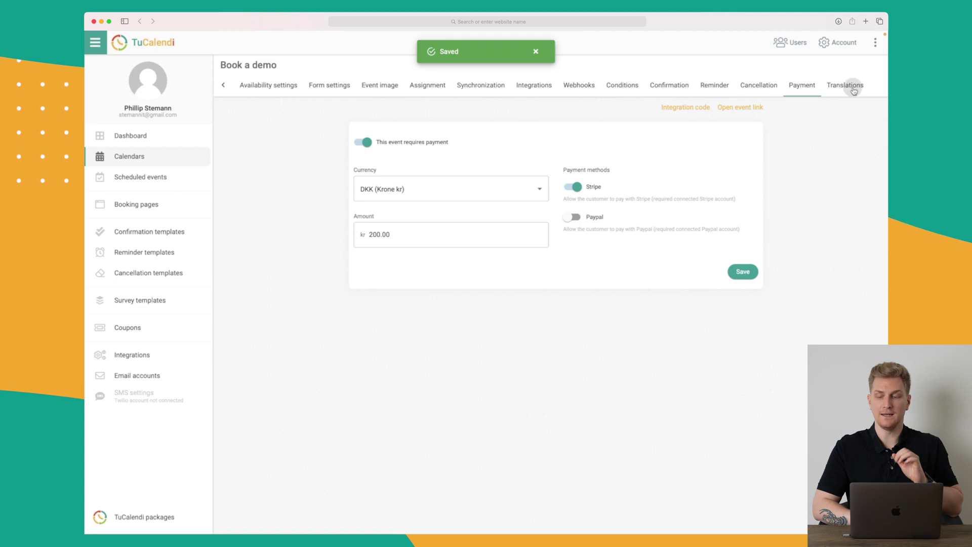
Step: Add a português translation under Default values, then remove it again
left_click(854, 90)
left_click(742, 166)
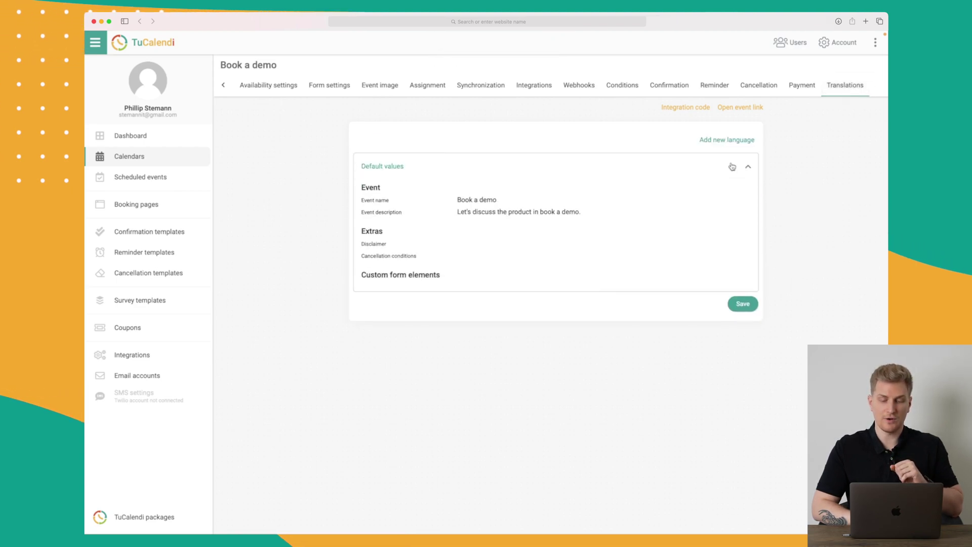
left_click(739, 141)
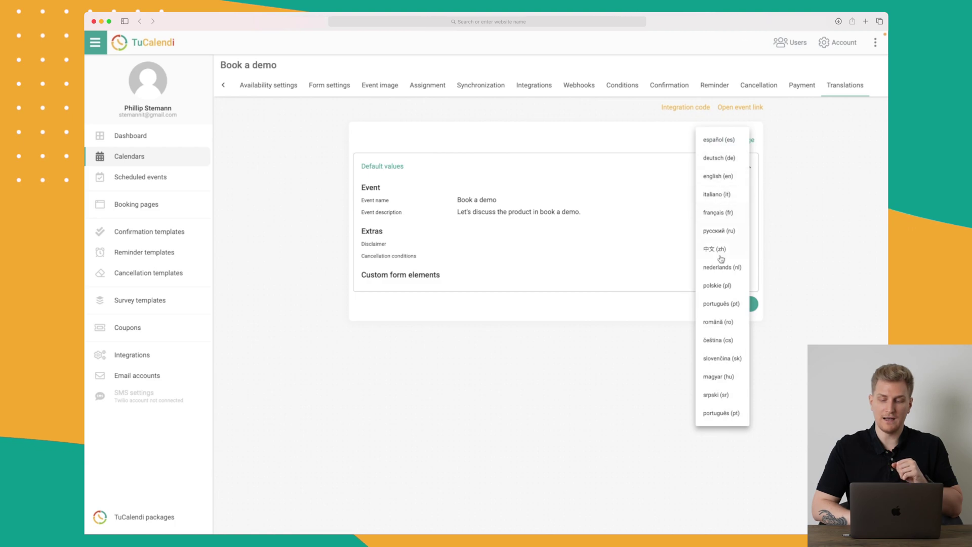
left_click(721, 304)
scroll(591, 337, "down", 3)
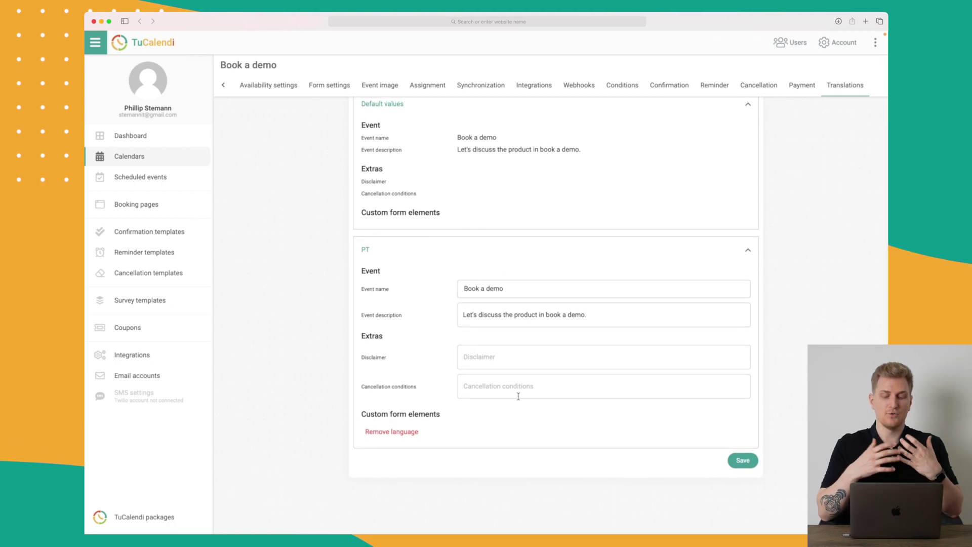
left_click(388, 434)
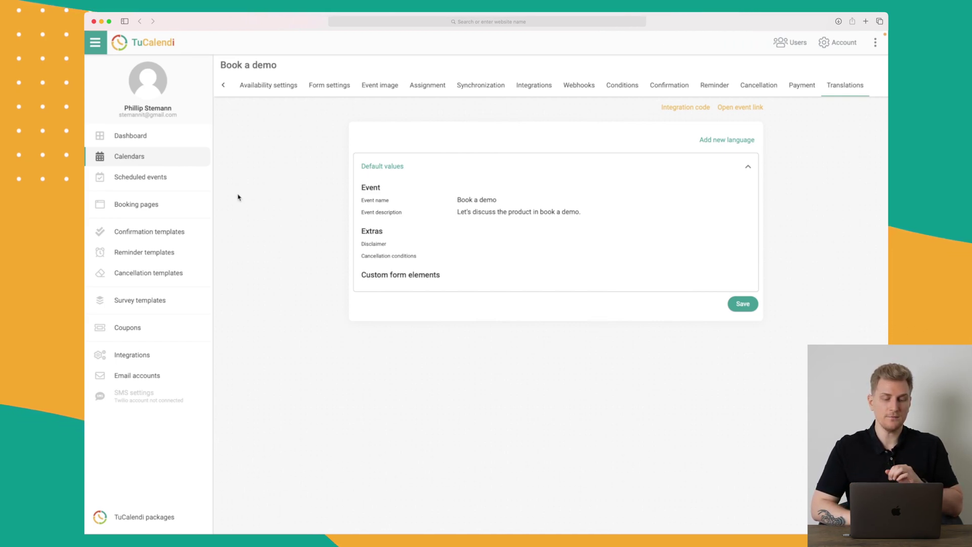
left_click(146, 208)
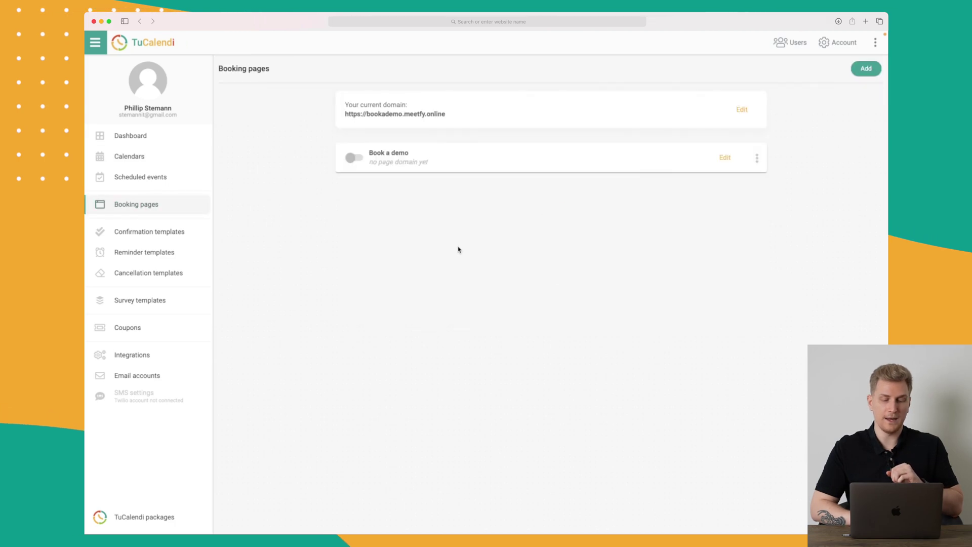
Step: Open the Book a demo booking page for editing and select Book a demo as meeting type
left_click(725, 159)
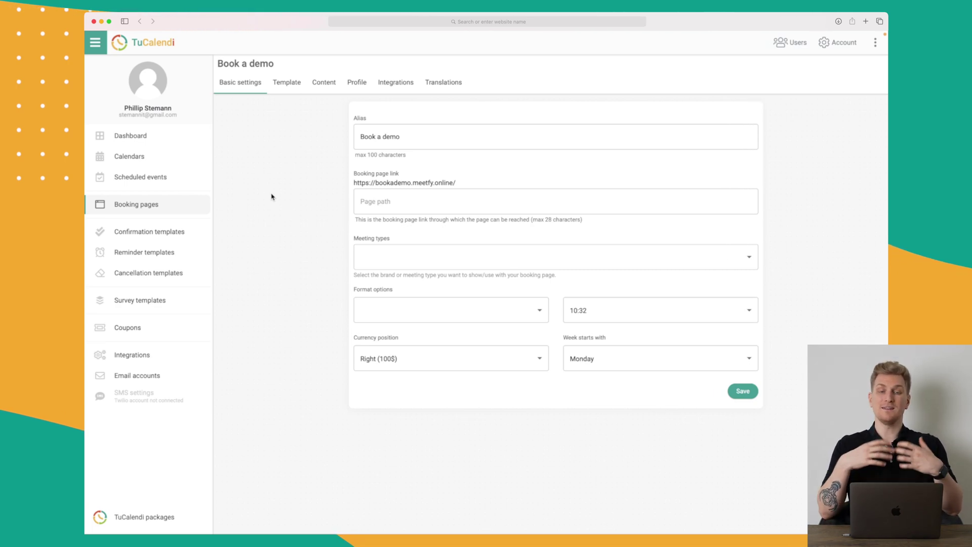
left_click(436, 201)
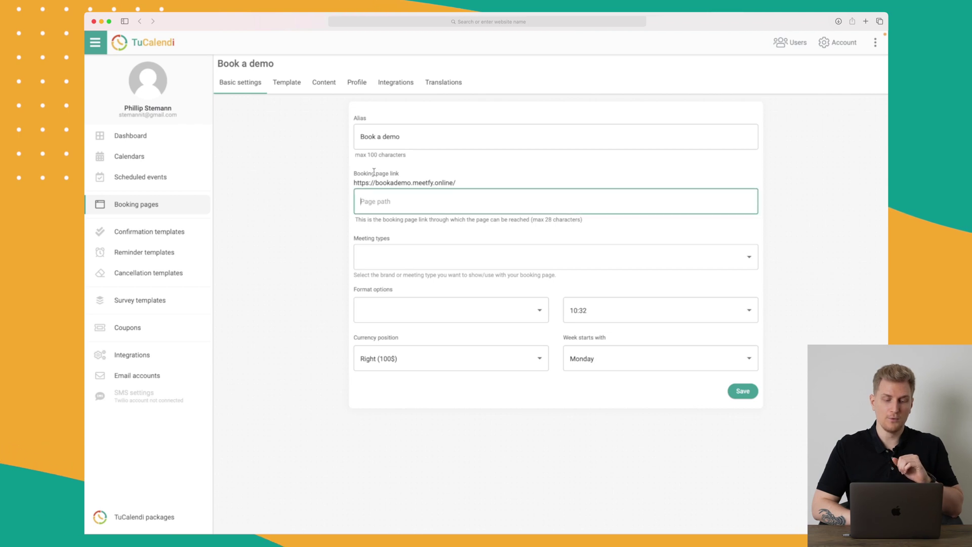
left_click(419, 181)
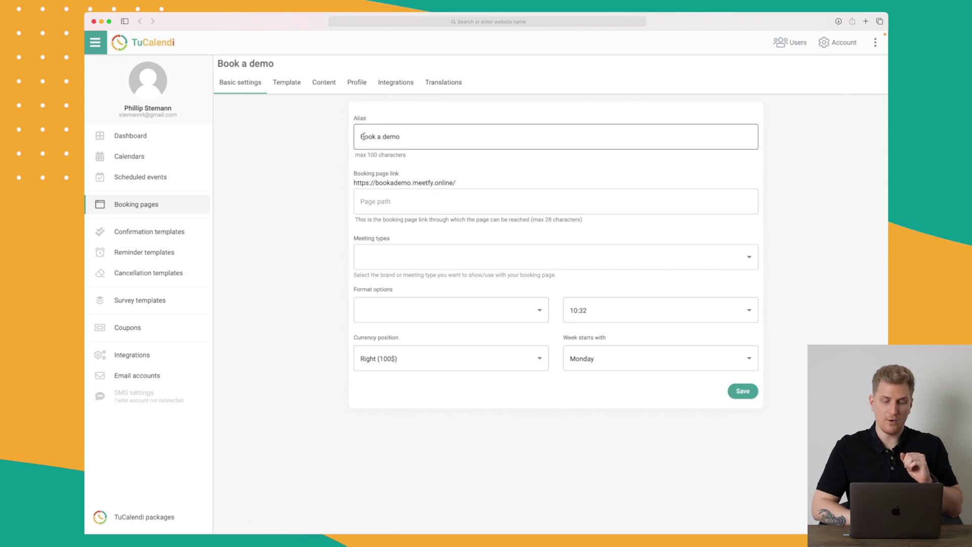
left_click(393, 255)
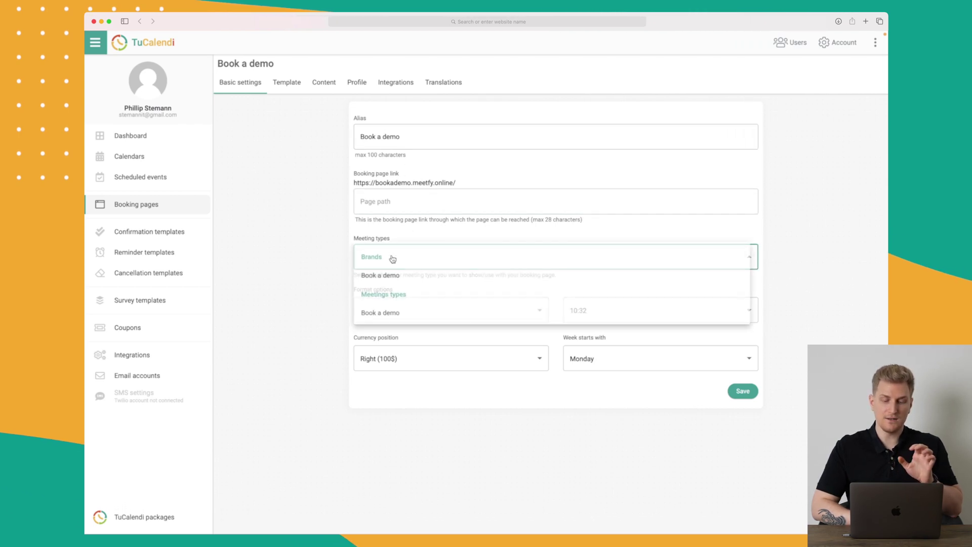
left_click(406, 279)
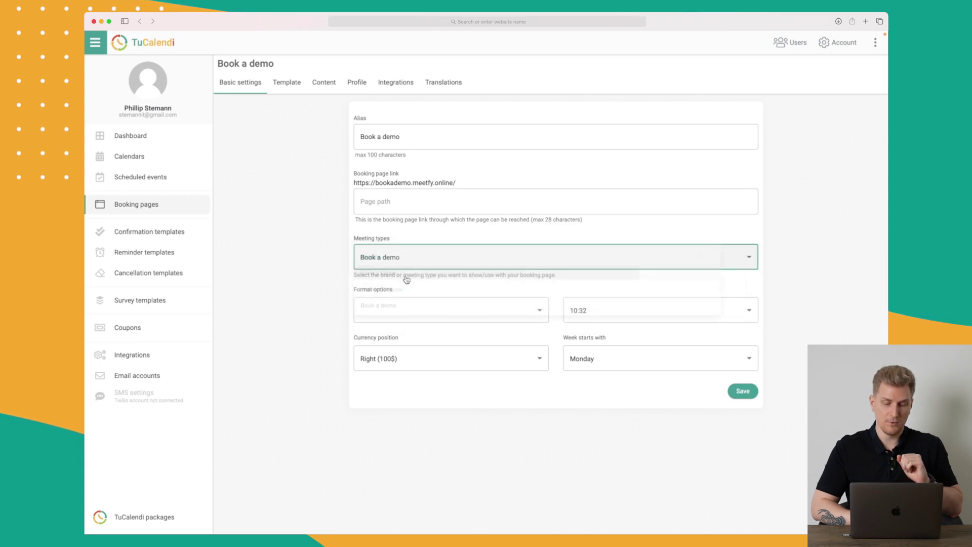
Step: Review the date format and currency position options, then view the Template settings
left_click(405, 311)
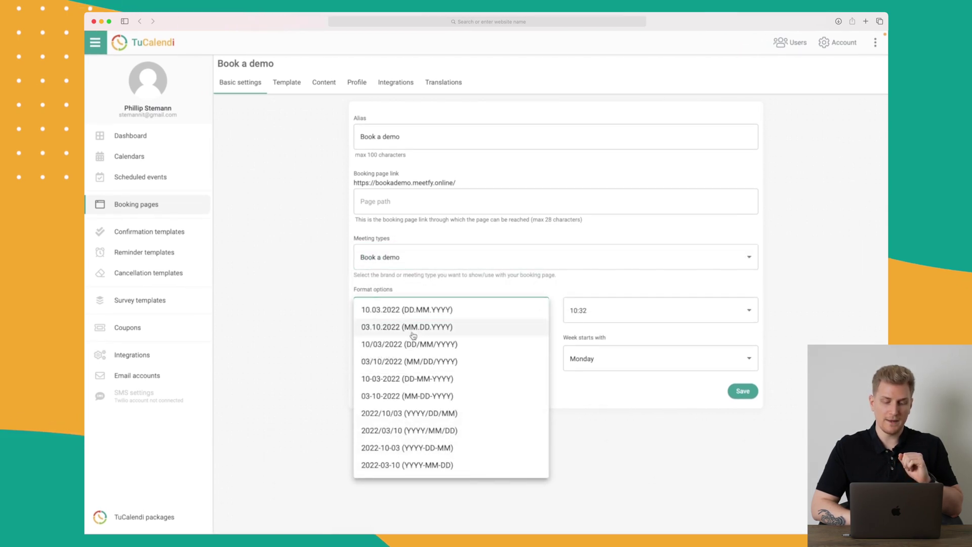
left_click(302, 355)
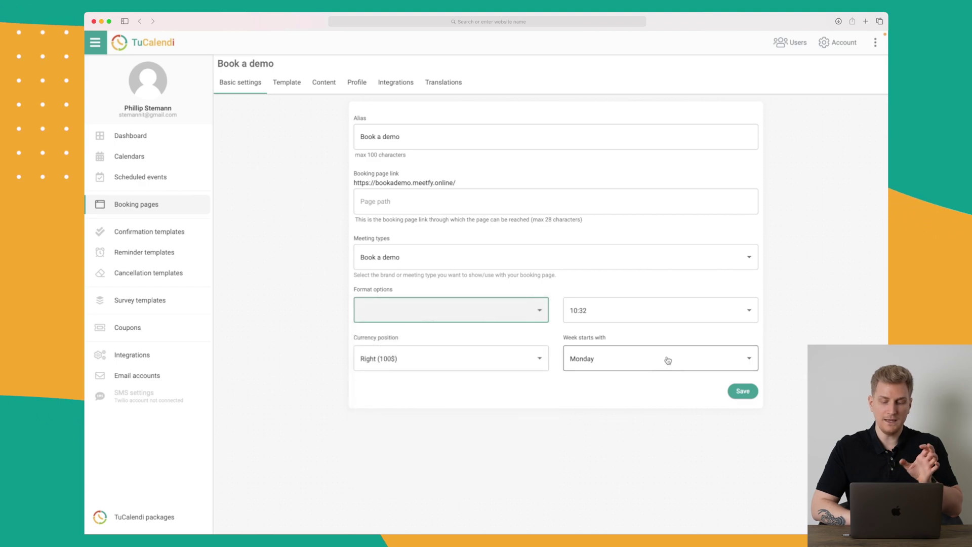
left_click(473, 357)
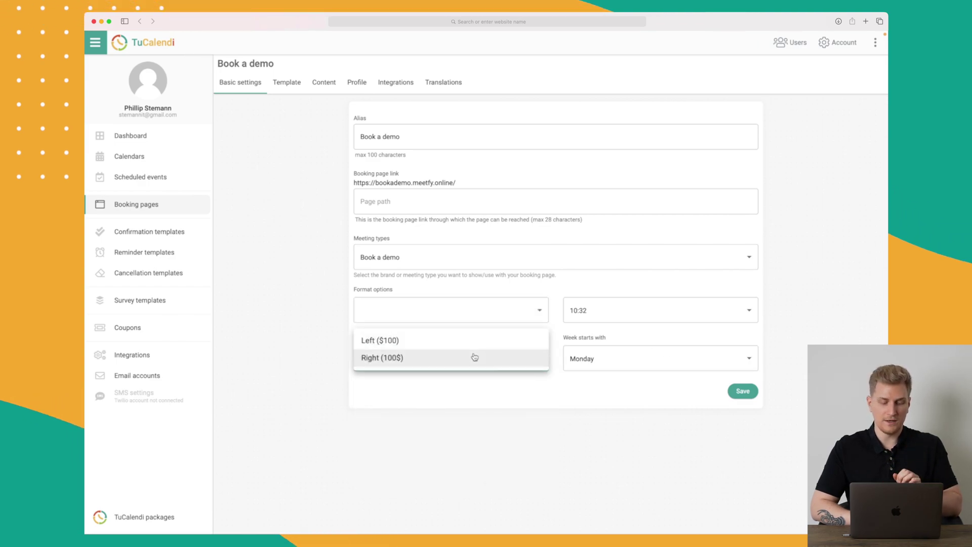
left_click(447, 343)
left_click(287, 83)
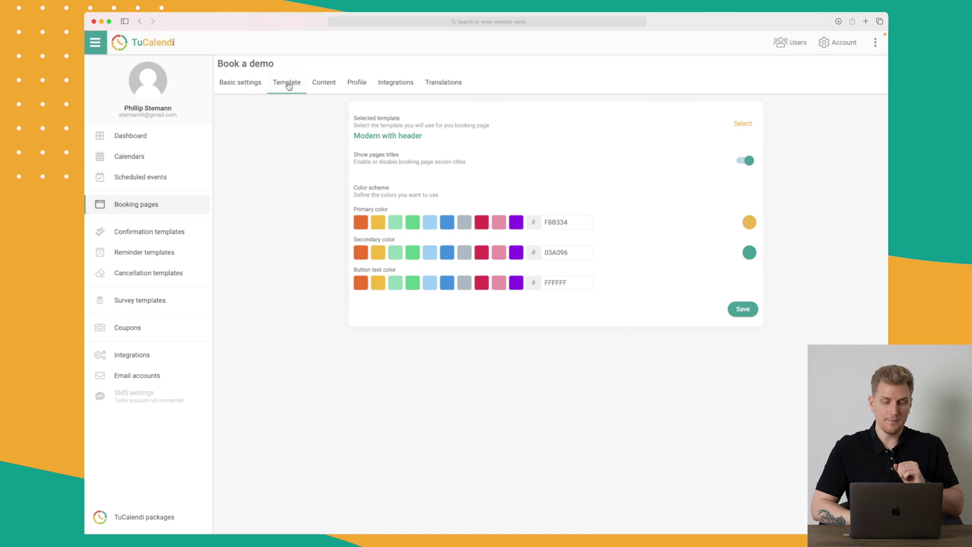
Step: Change the booking page template from Modern with header to Simple modern and save it
left_click(743, 124)
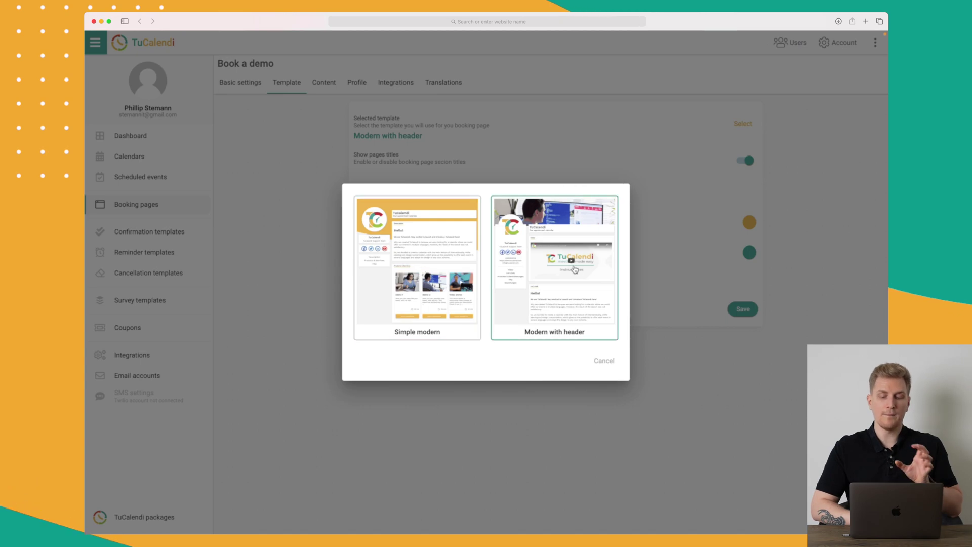
left_click(574, 269)
left_click(740, 123)
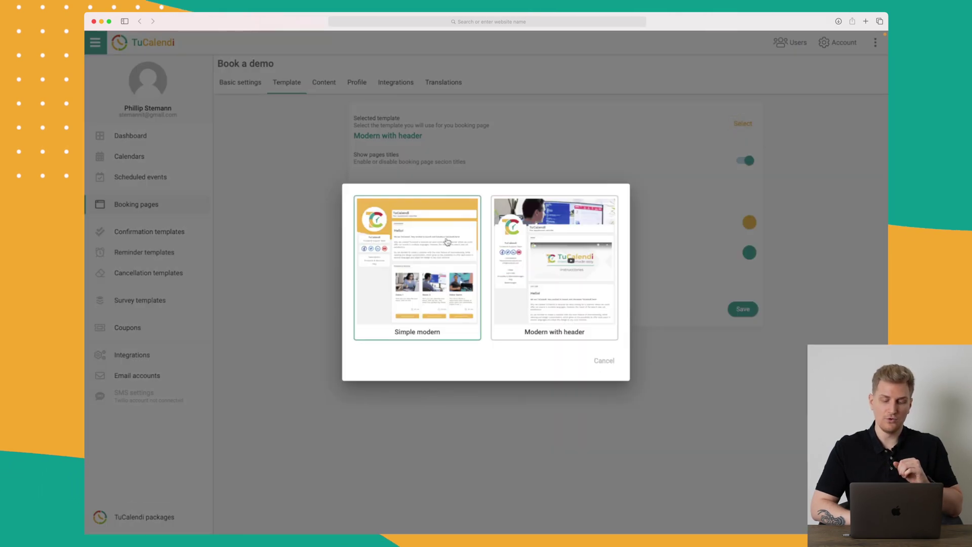
left_click(447, 242)
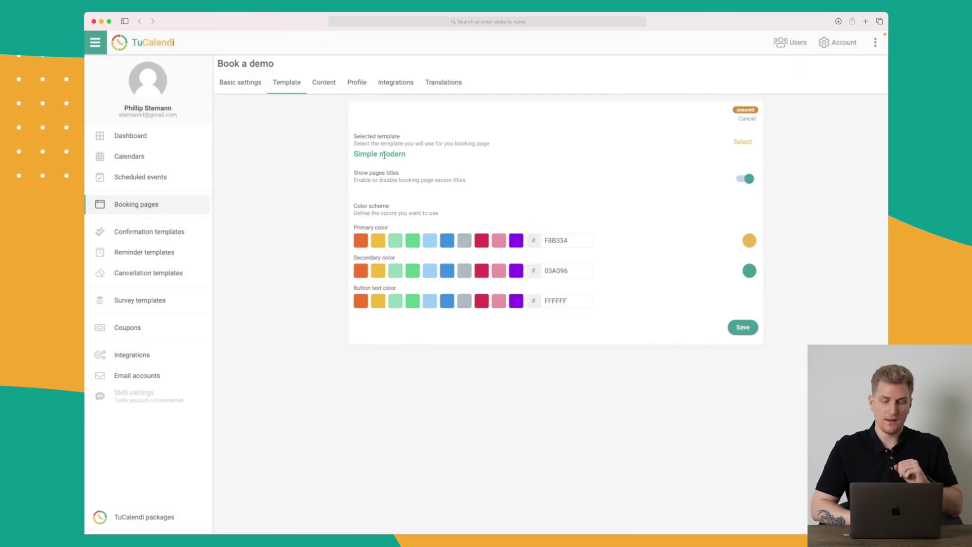
left_click_drag(357, 173, 400, 175)
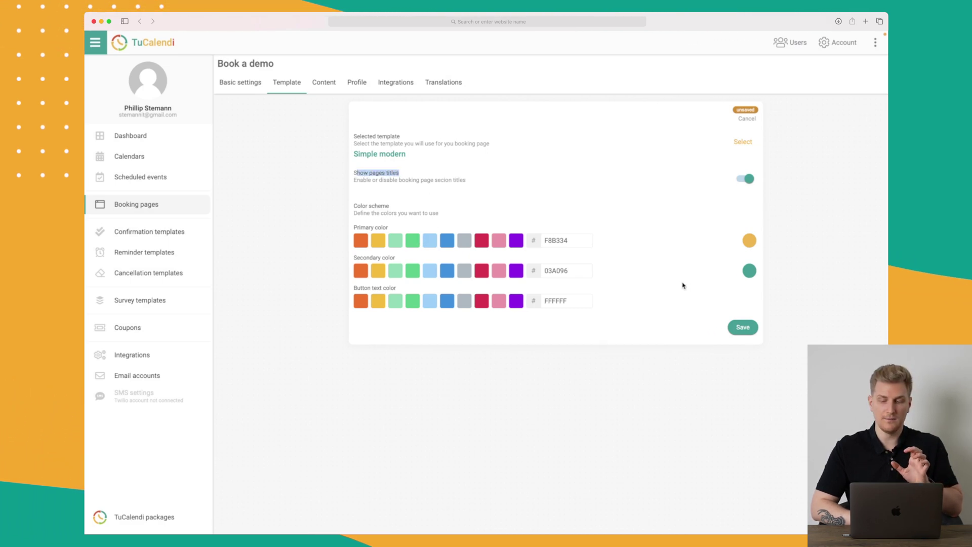
left_click(743, 327)
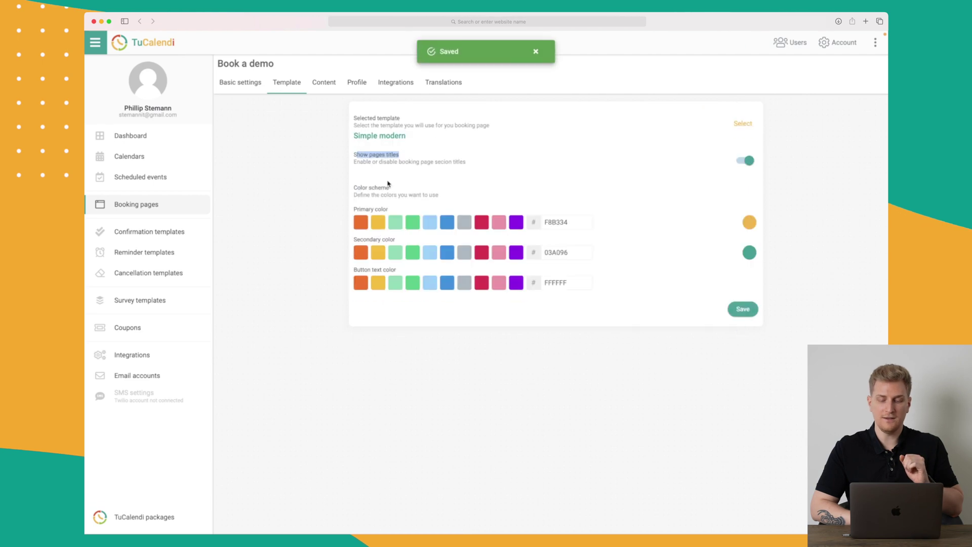
left_click(238, 84)
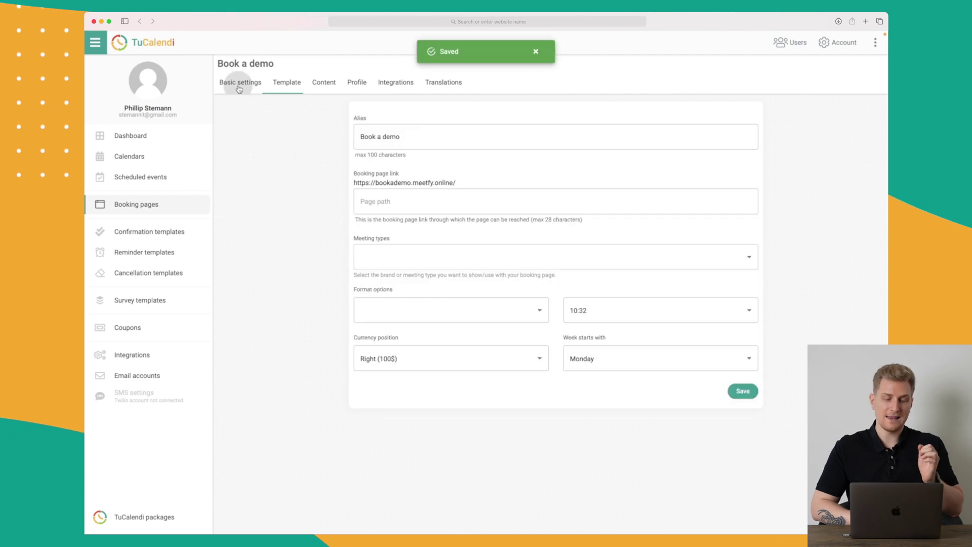
left_click(462, 257)
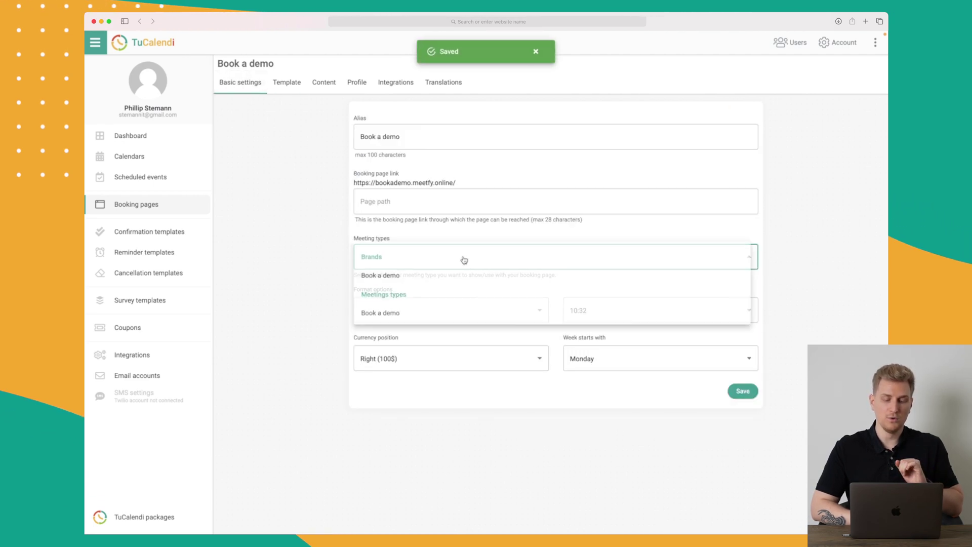
Step: Save Book a demo as the page's meeting type and review the Template and Content tabs
left_click(412, 276)
left_click(743, 391)
left_click(287, 83)
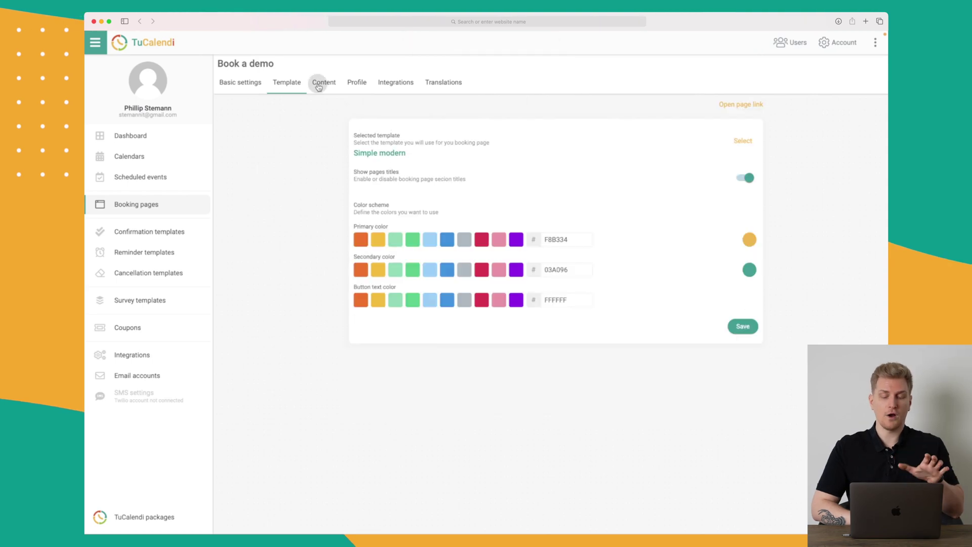
left_click(319, 83)
scroll(317, 245, "down", 3)
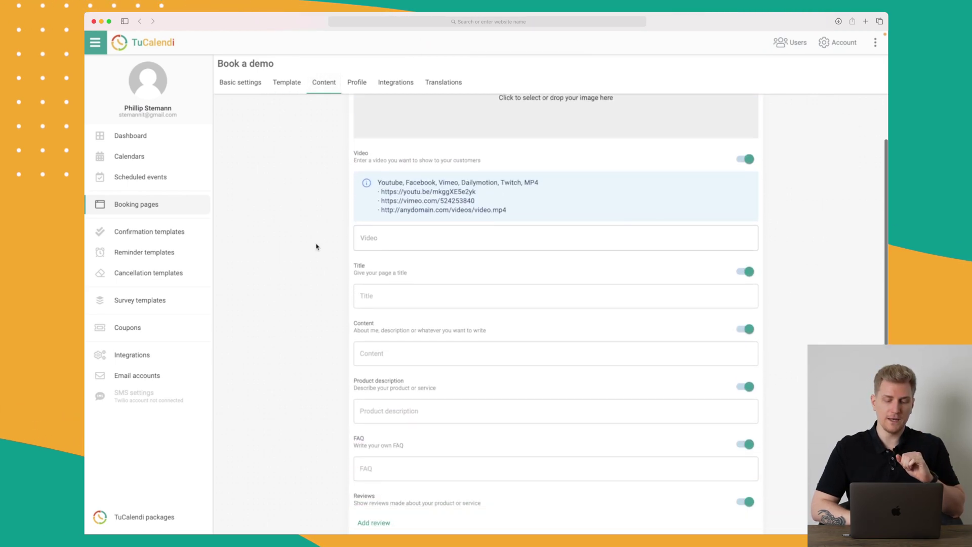
scroll(398, 247, "down", 3)
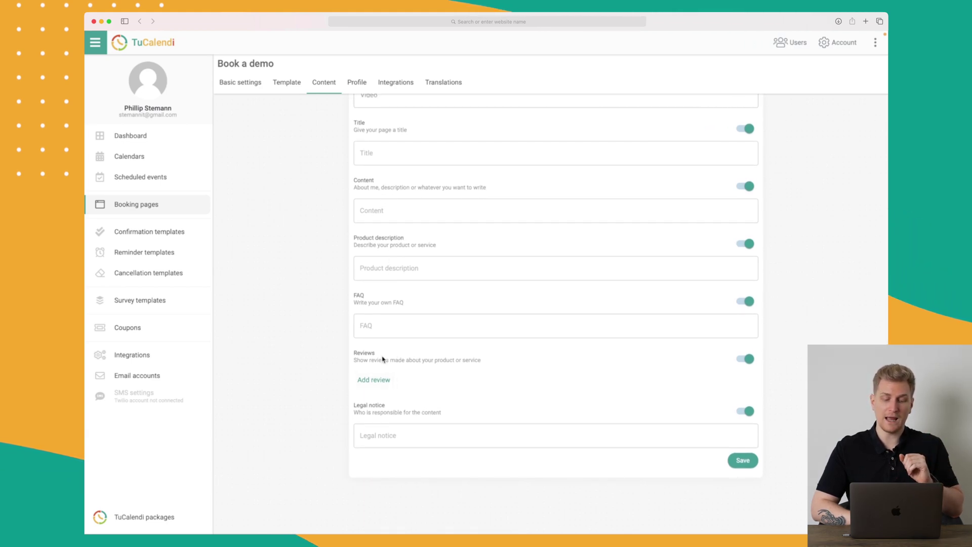
scroll(401, 248, "up", 6)
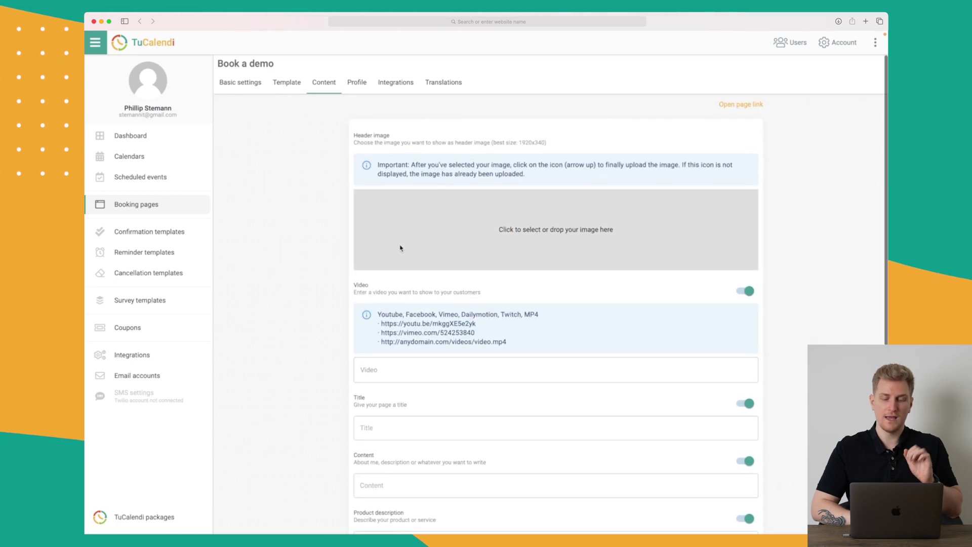
Step: Browse the Profile, Integrations and Translations tabs, returning to Basic settings
left_click(356, 89)
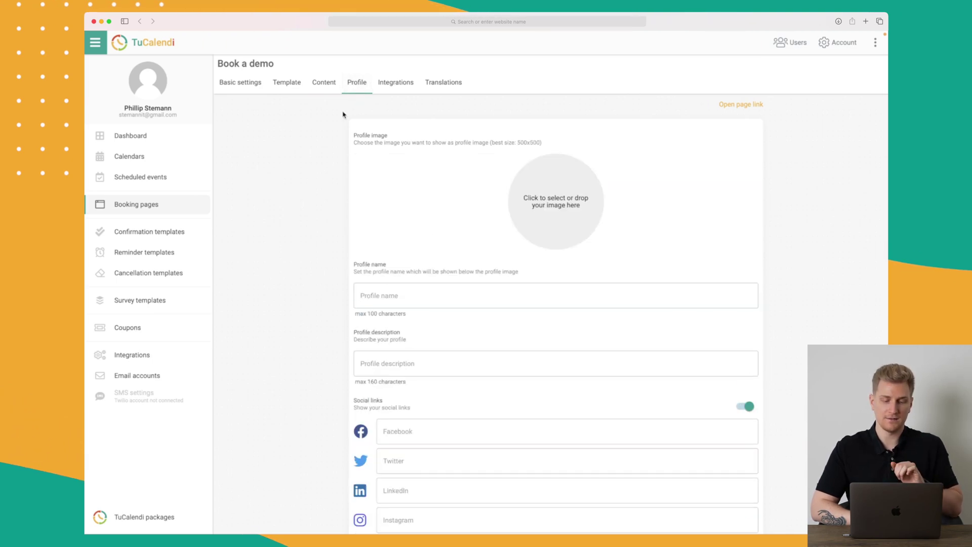
scroll(304, 208, "down", 3)
scroll(305, 209, "down", 1)
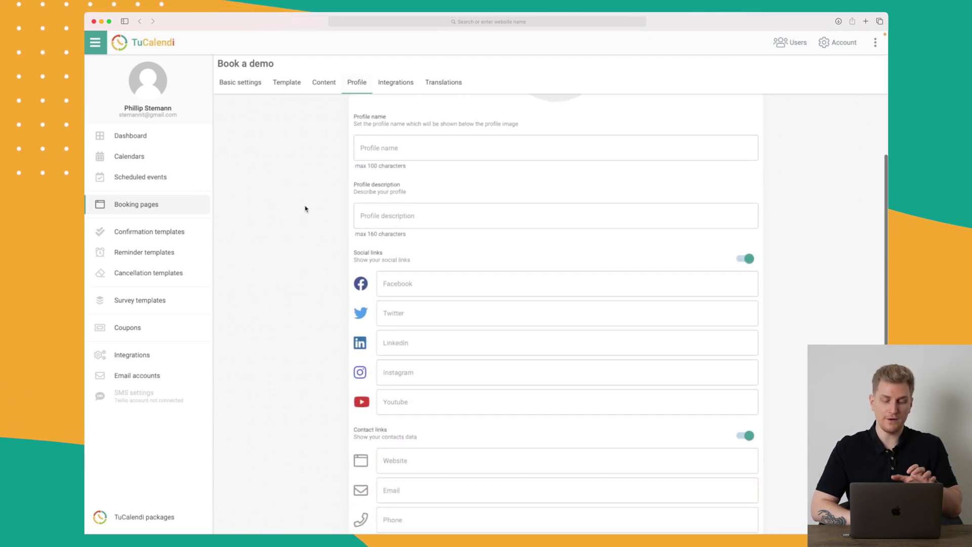
scroll(306, 208, "down", 5)
scroll(306, 208, "up", 10)
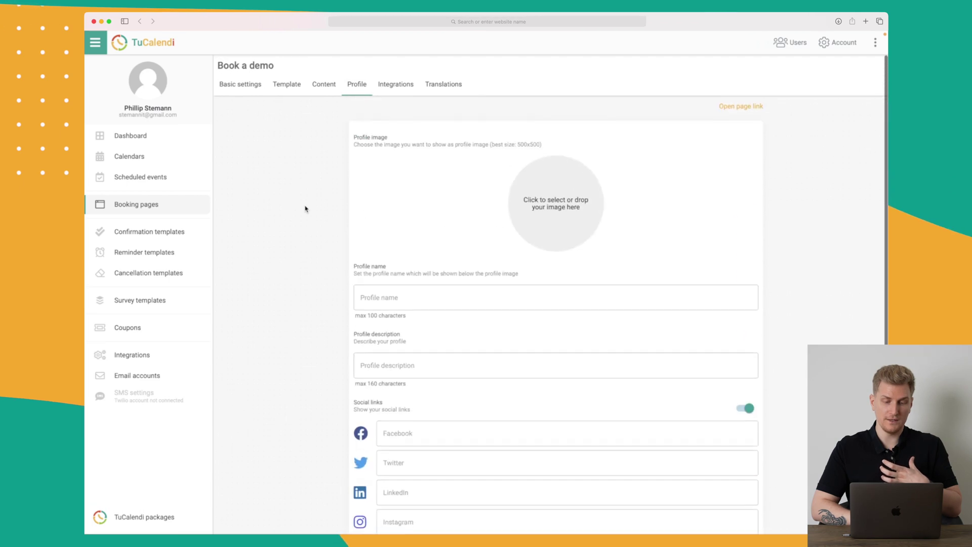
left_click(406, 84)
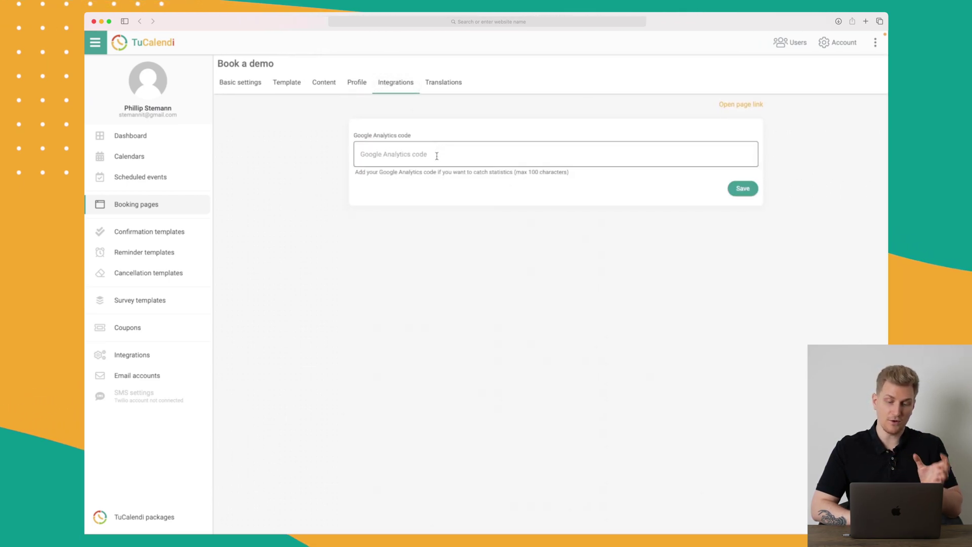
left_click(453, 81)
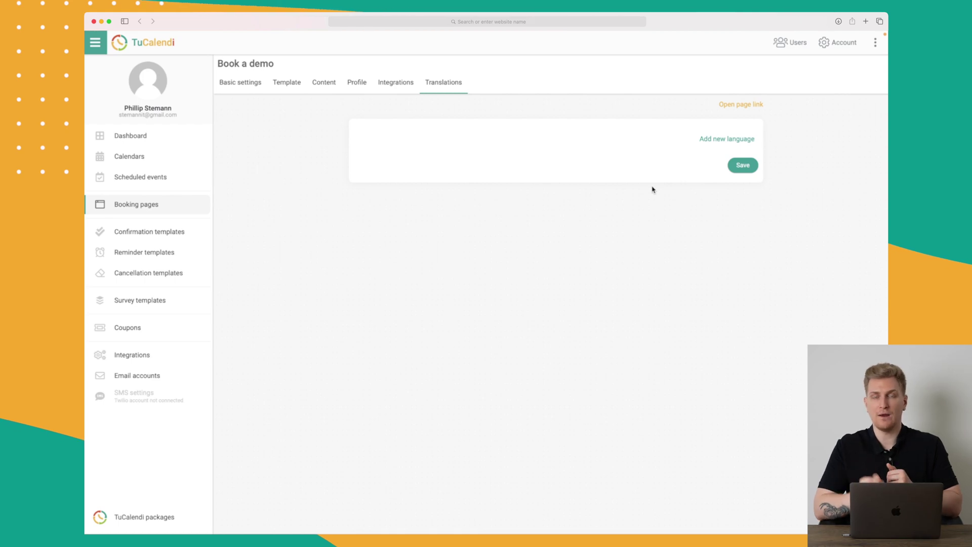
left_click(242, 87)
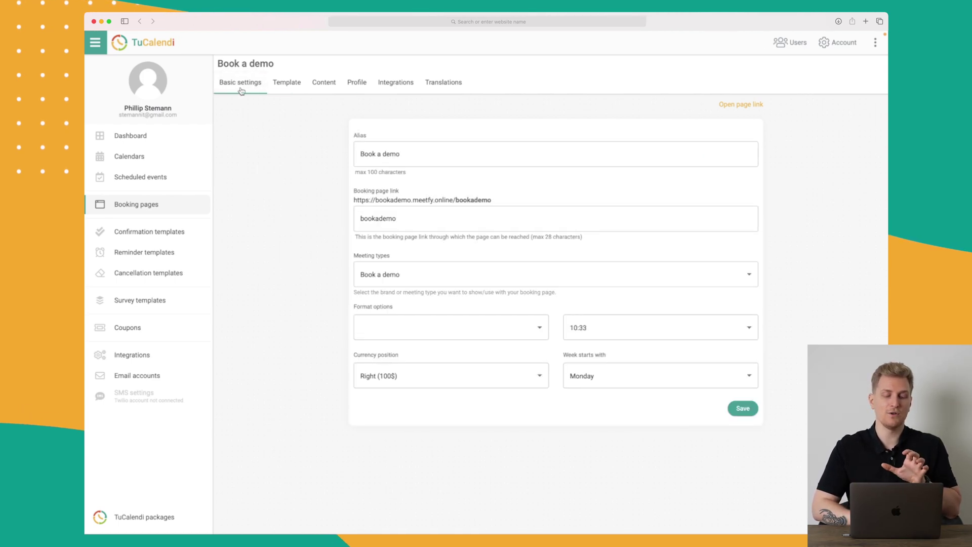
Step: Add a Book a demo confirmation template with the email subject 'Subject'
left_click(166, 231)
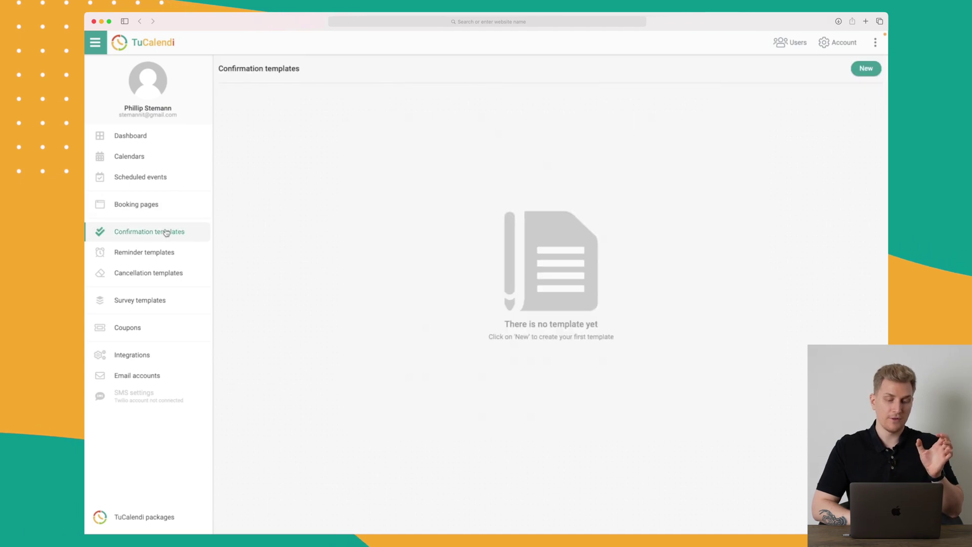
left_click(868, 70)
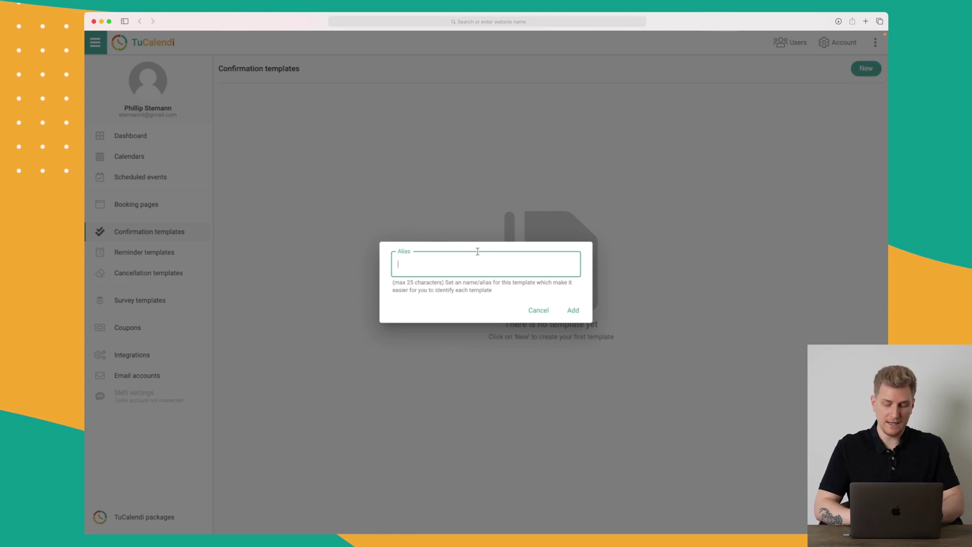
left_click(570, 309)
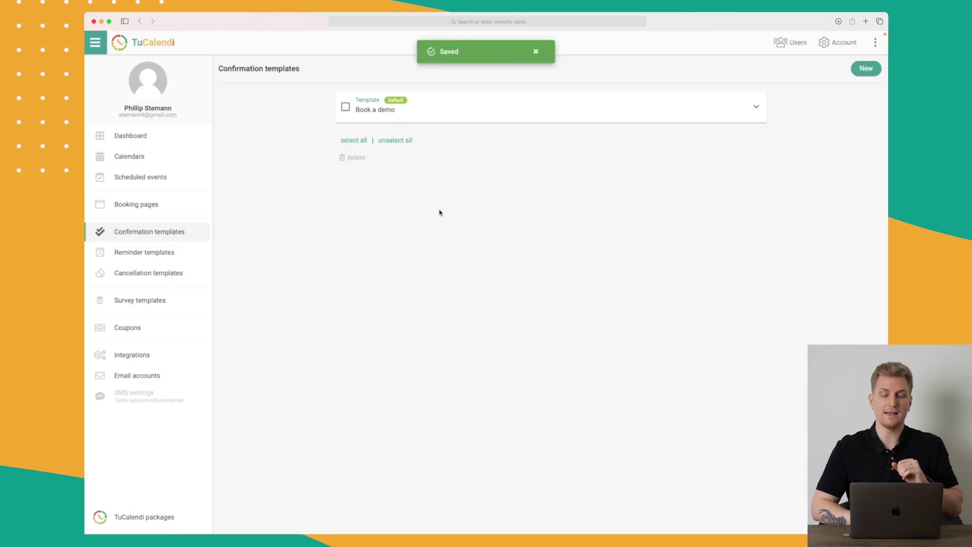
left_click(436, 117)
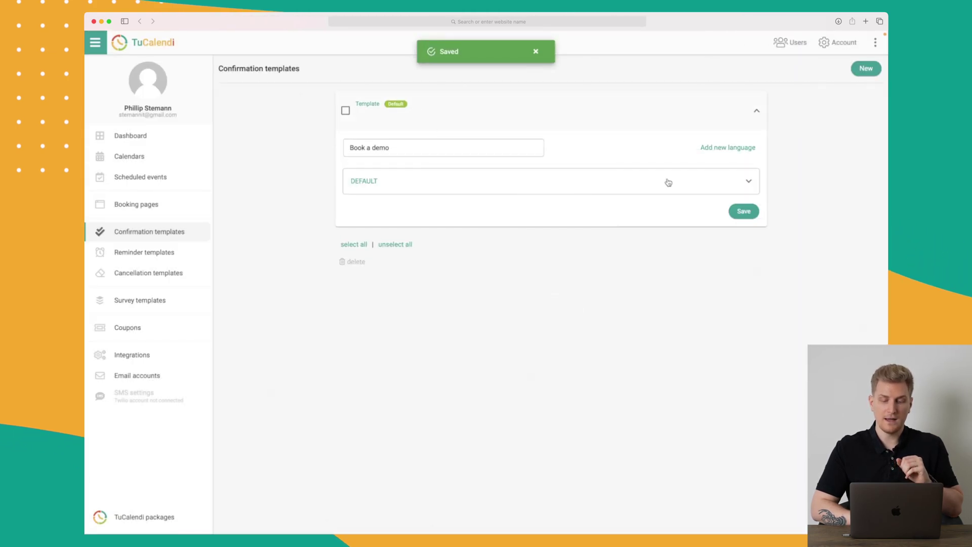
left_click(668, 183)
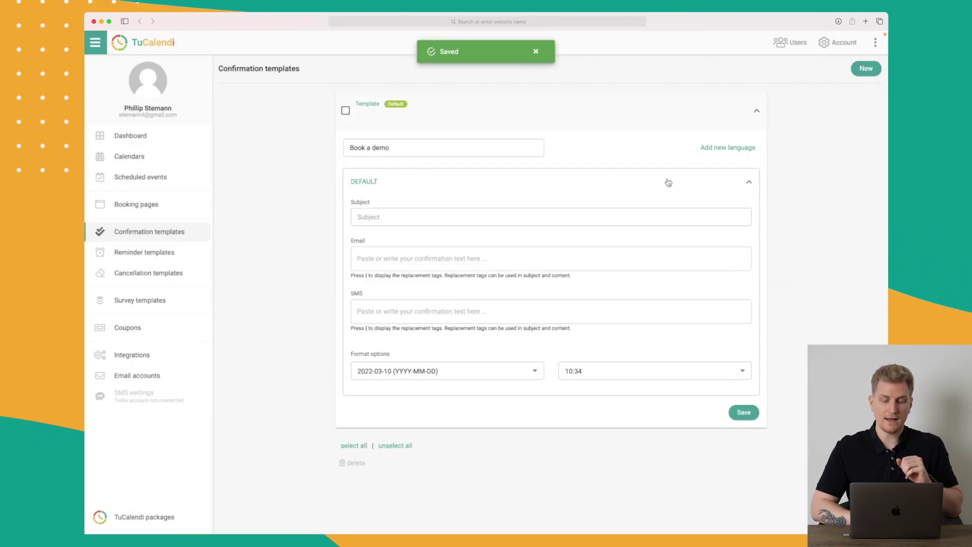
left_click(600, 209)
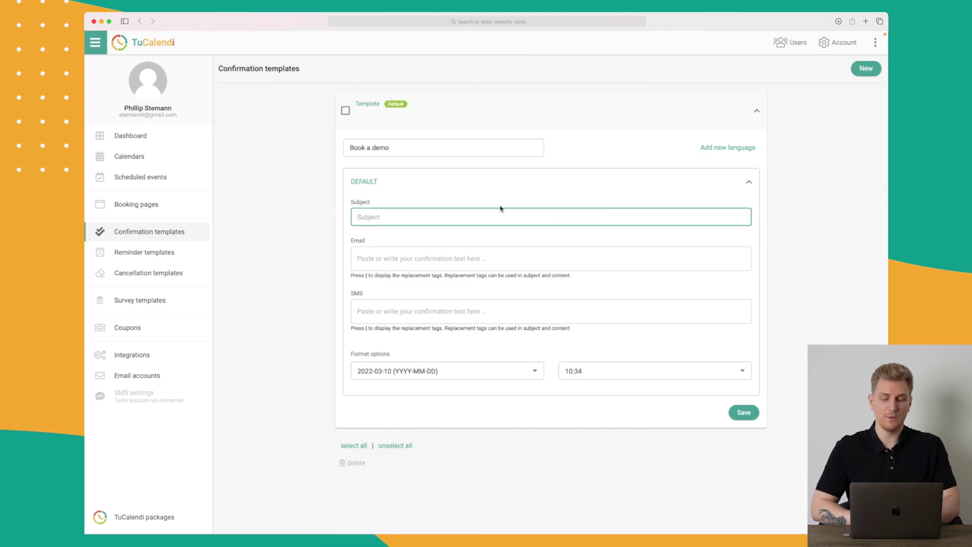
type("Subject")
Step: Review the email body and SMS replacement tags, and save the confirmation template
left_click(473, 261)
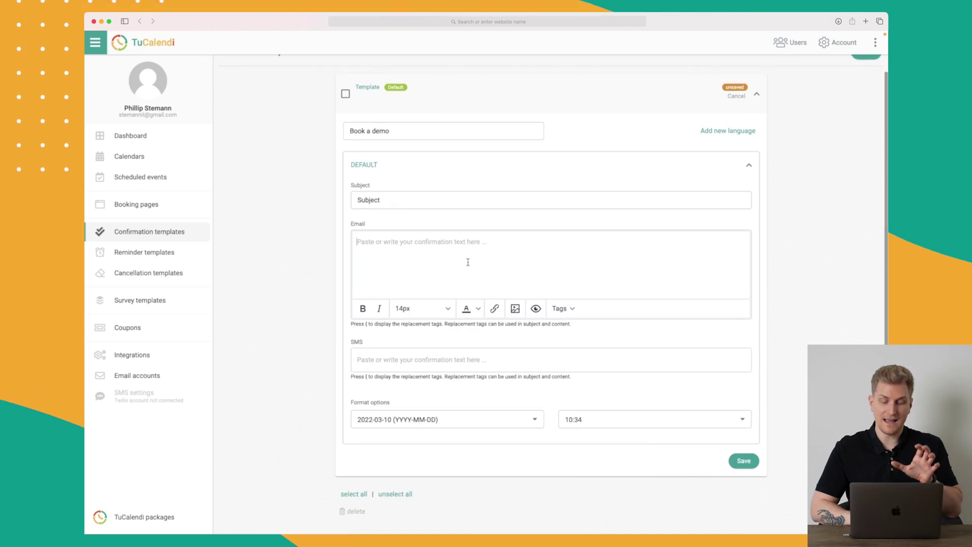
left_click(444, 358)
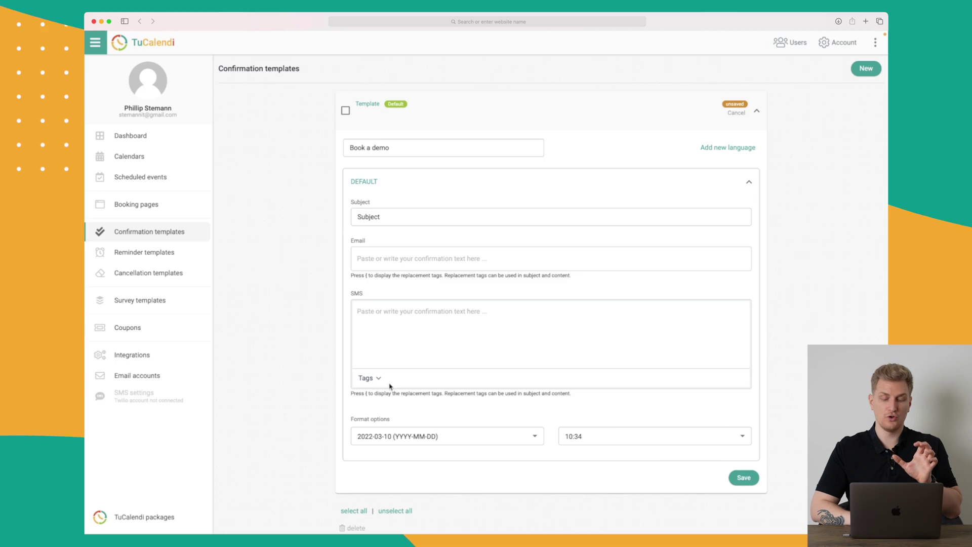
left_click(368, 378)
scroll(419, 292, "up", 3)
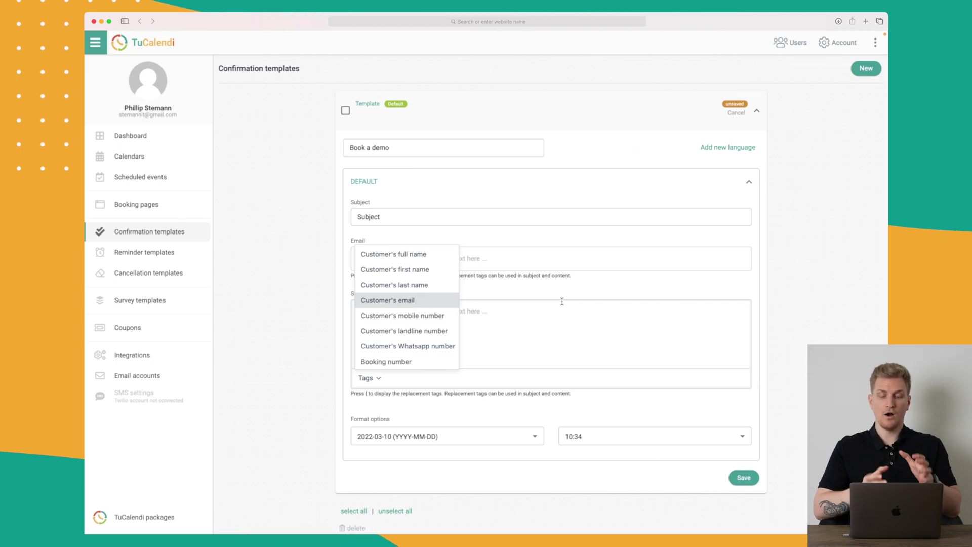
scroll(577, 317, "down", 1)
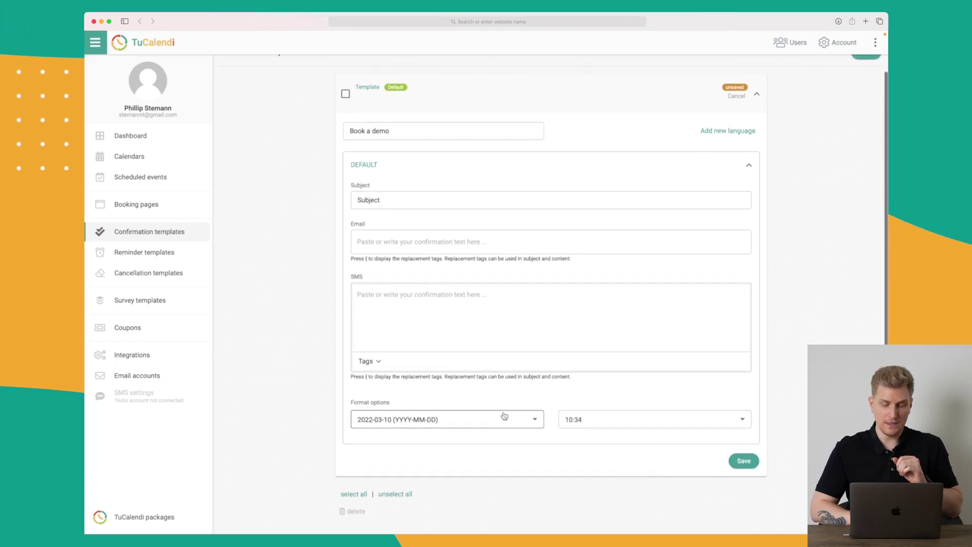
left_click(745, 462)
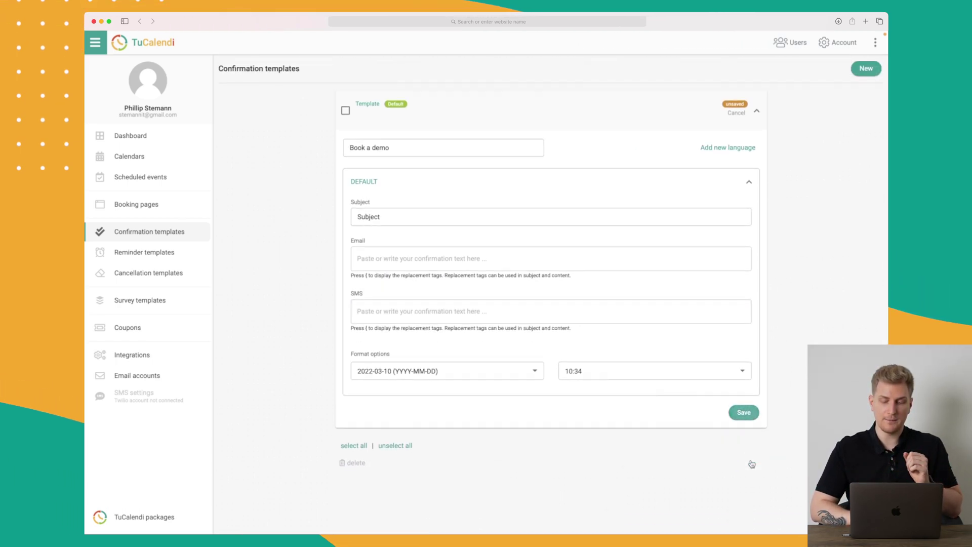
left_click(745, 414)
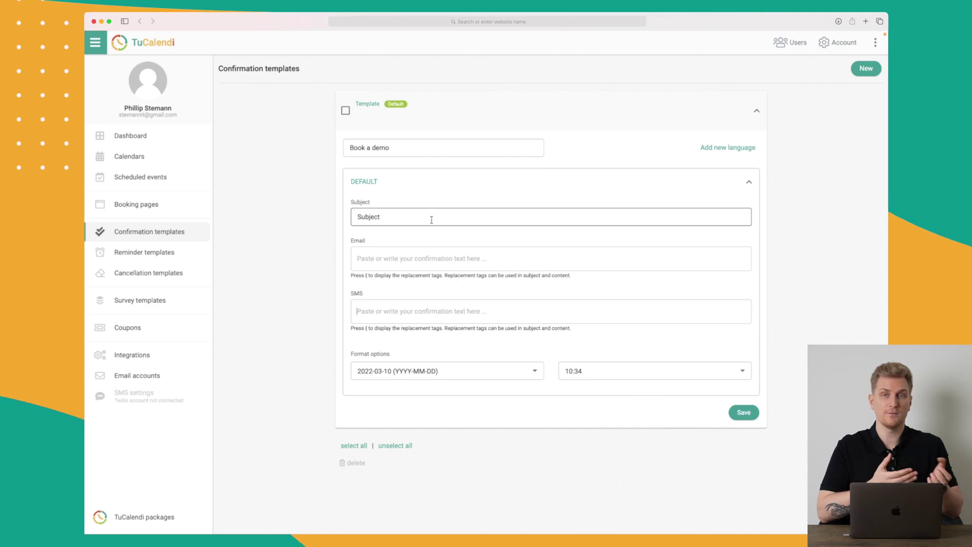
left_click(154, 258)
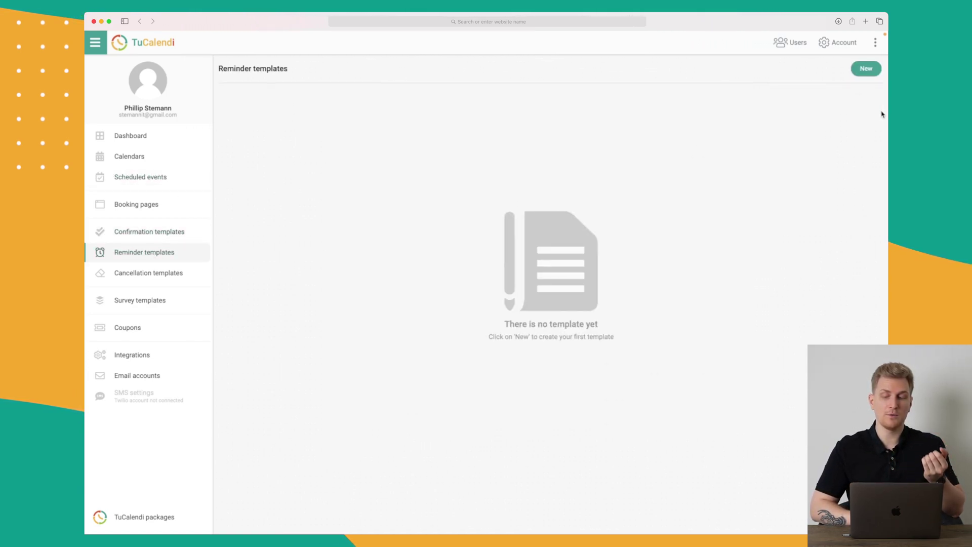
Step: Create a reminder template named 'Book a demo 1 hour before'
left_click(865, 69)
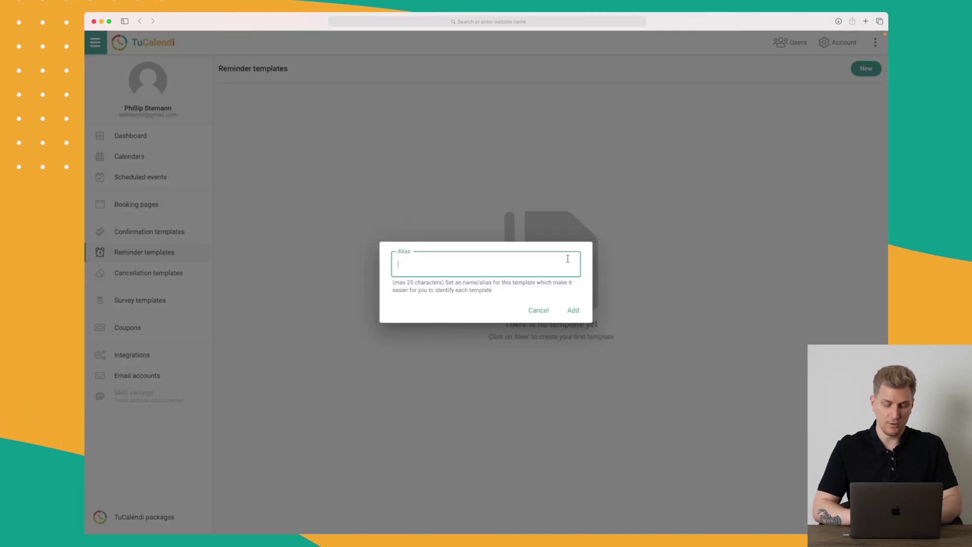
type("Book a demo 1 hour before")
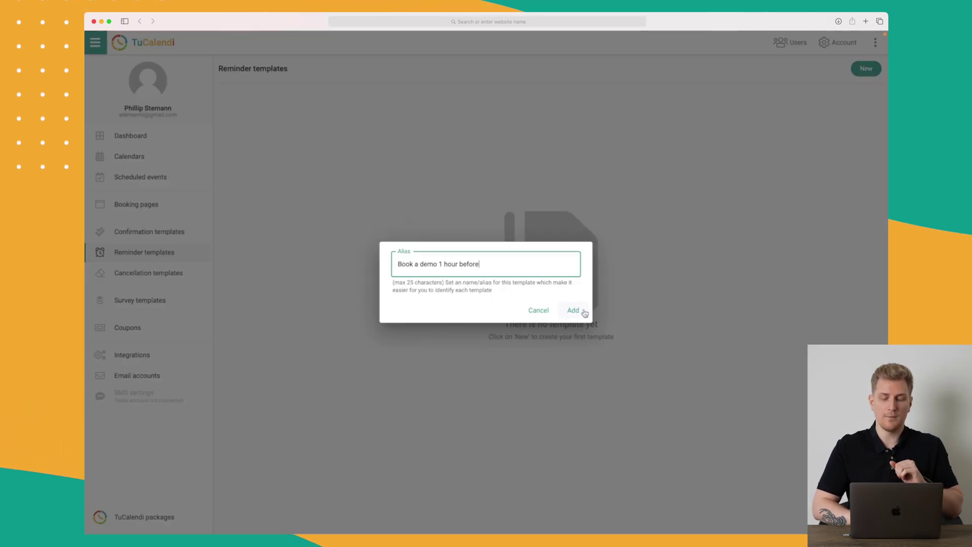
left_click(573, 310)
left_click(532, 115)
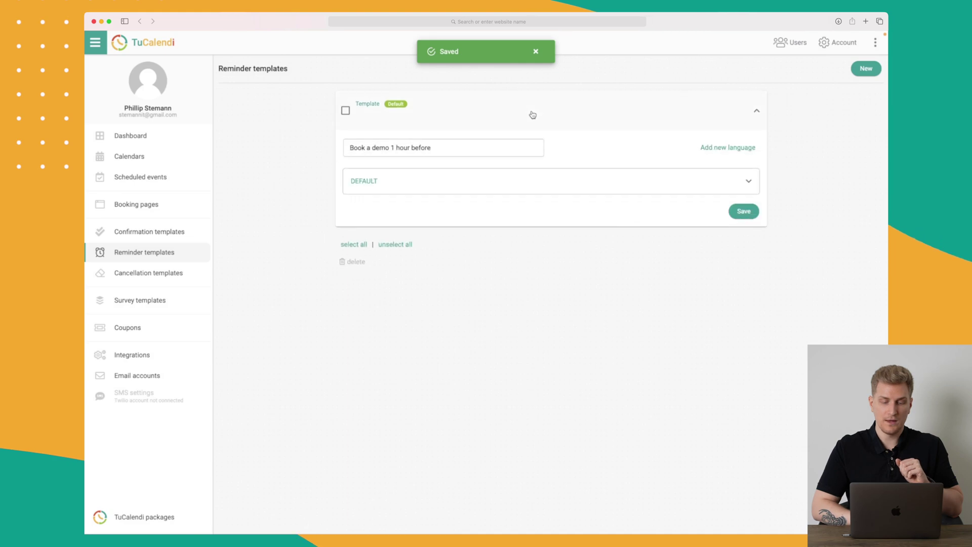
left_click(502, 183)
Step: Fill subject '1 hour before', email 'Bla bla bla' and SMS 'Hei, bla bla bla', and save
left_click(419, 213)
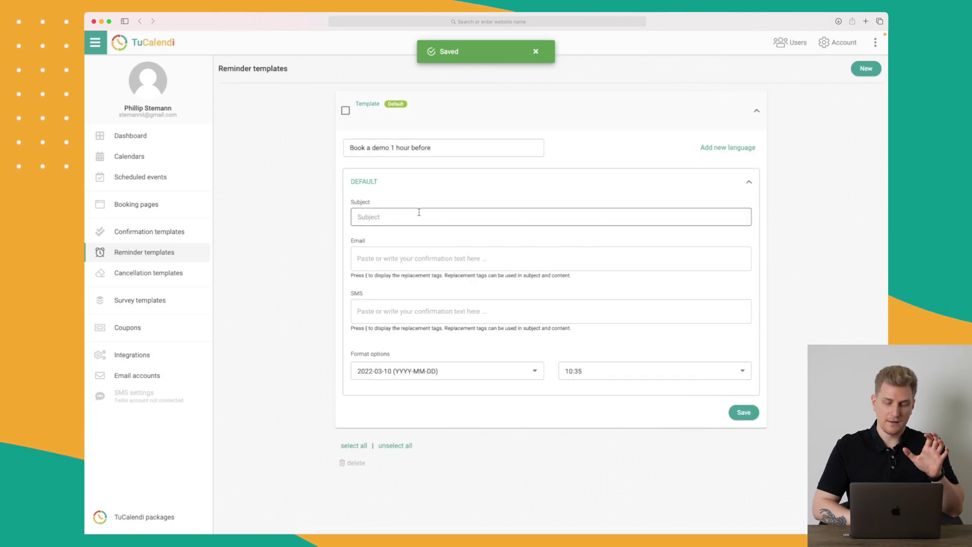
type("1 hour before")
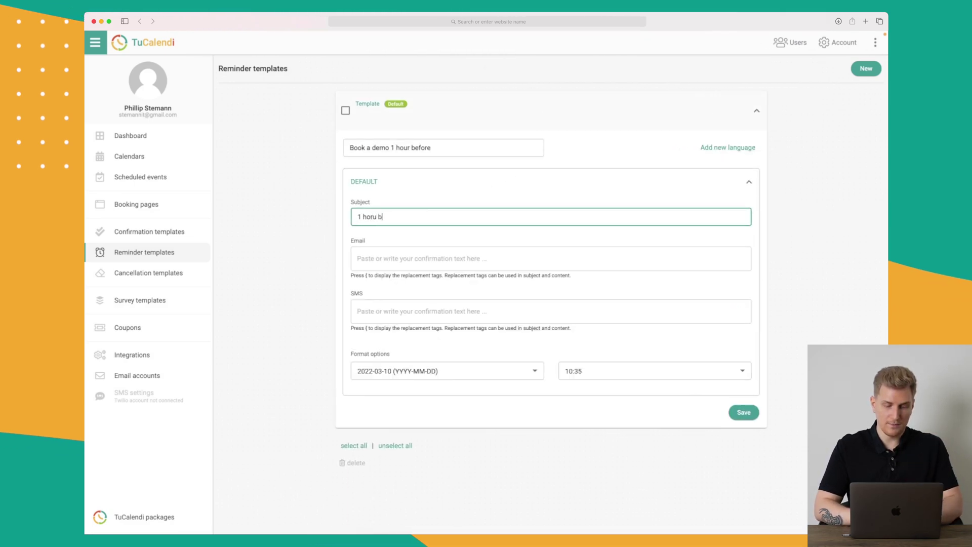
left_click(417, 264)
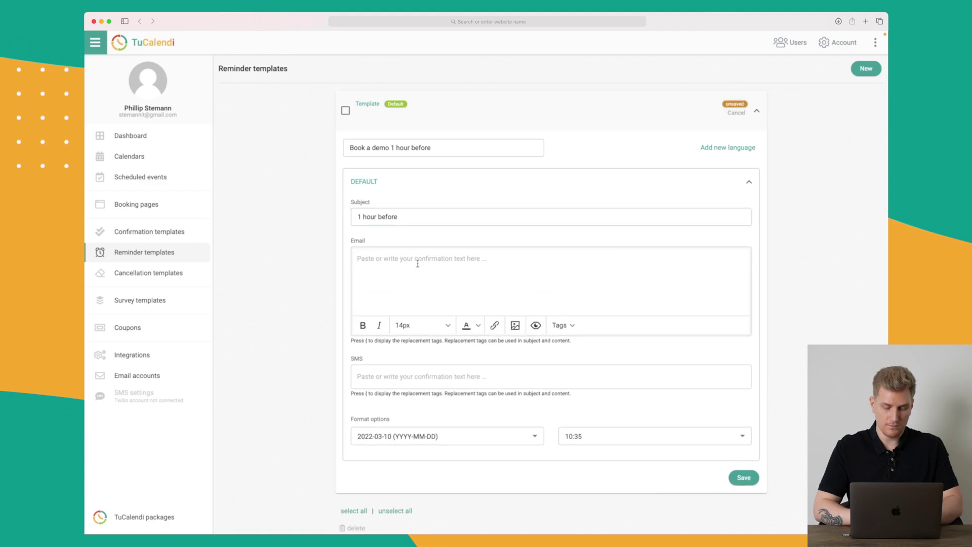
type("Bla bla bla")
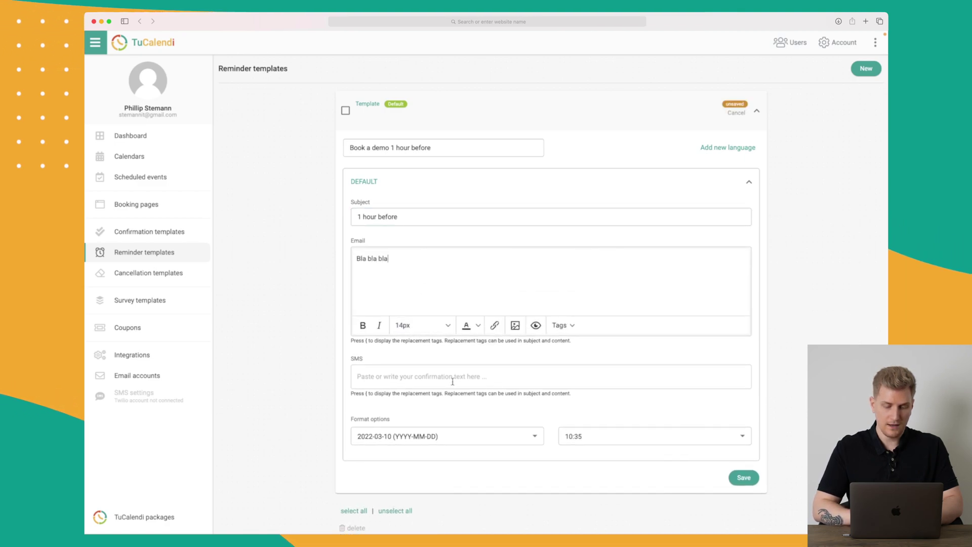
left_click(440, 377)
type("Hei, bla")
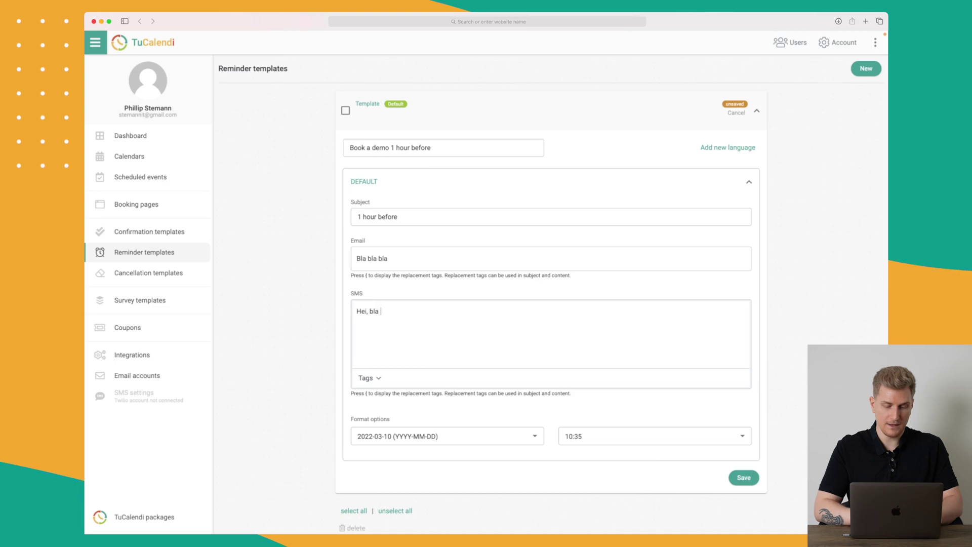
type(" bla bla")
left_click(554, 467)
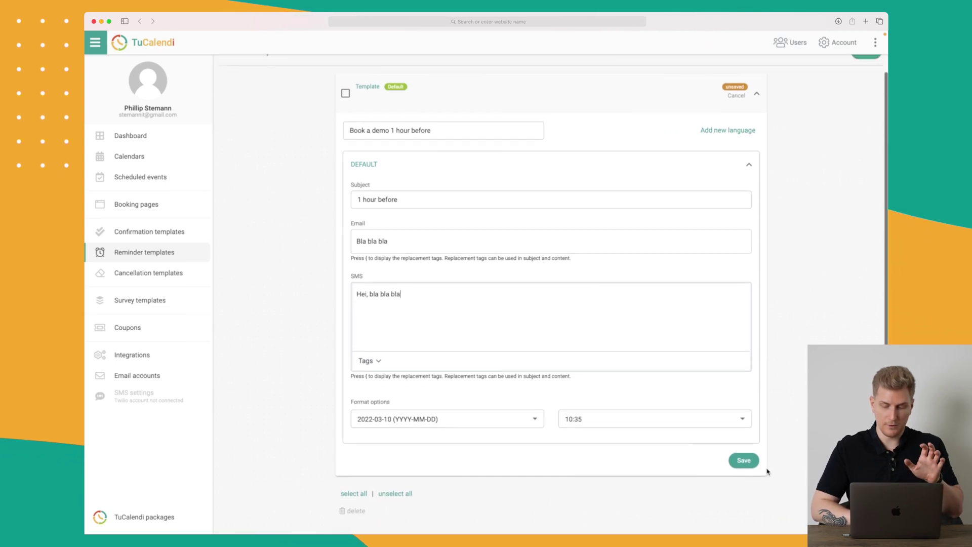
left_click(744, 412)
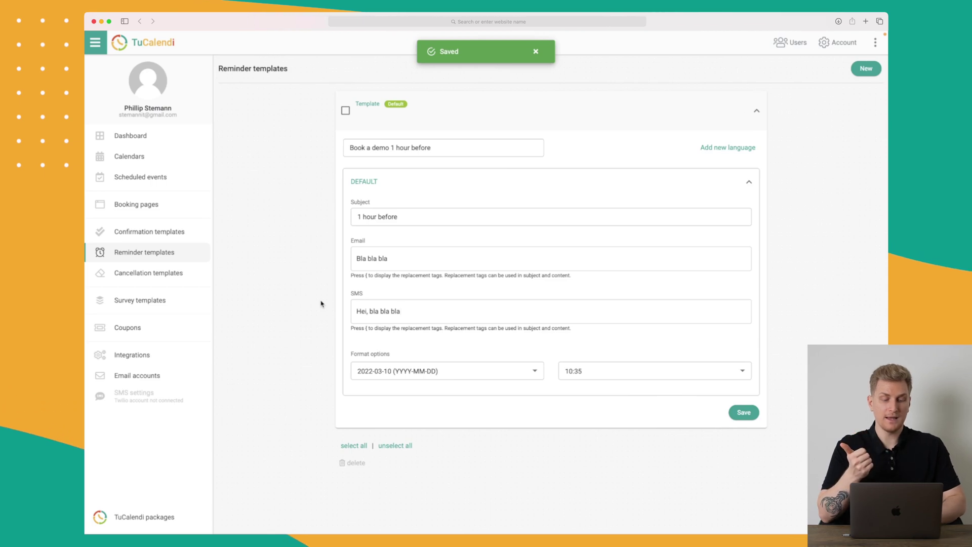
left_click(162, 273)
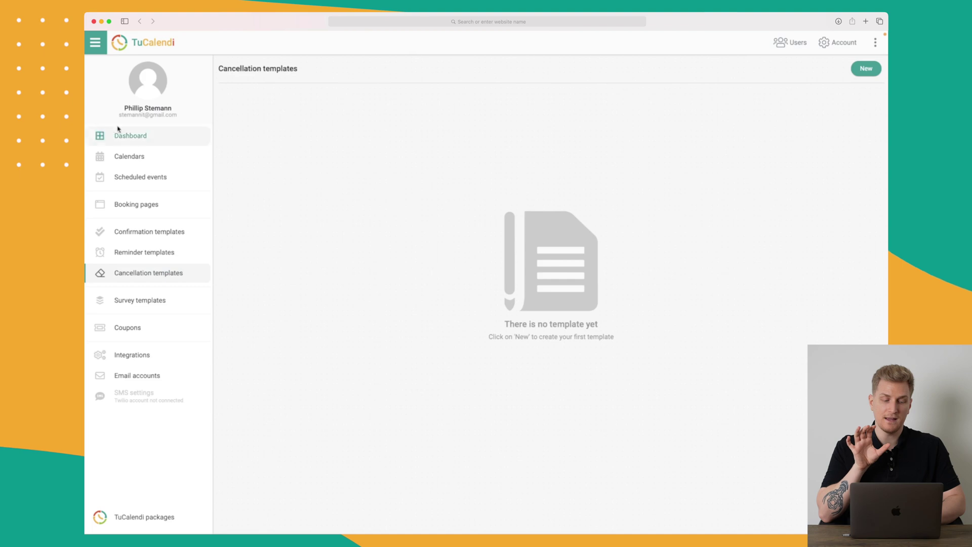
Step: Set the Book a demo event's confirmation template to Book a demo and save
left_click(137, 158)
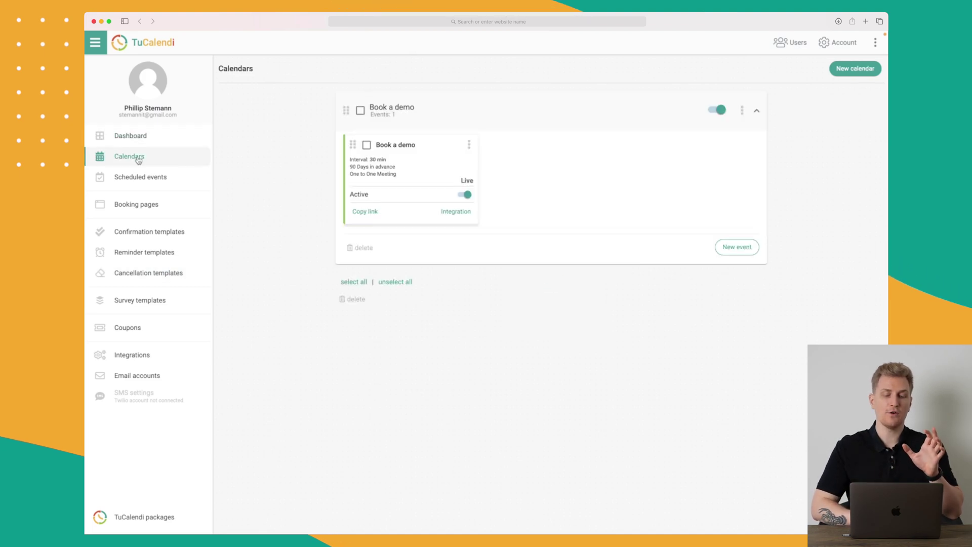
left_click(405, 152)
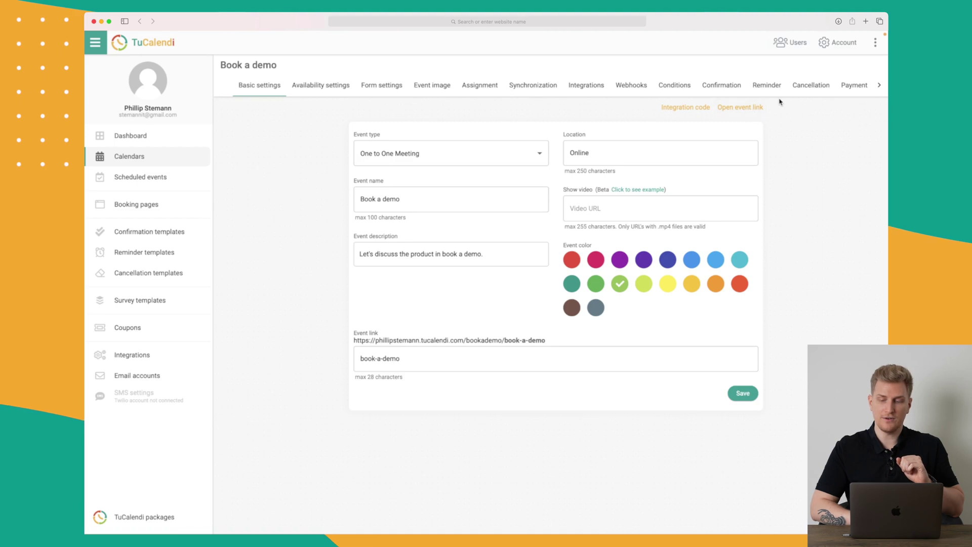
left_click(728, 93)
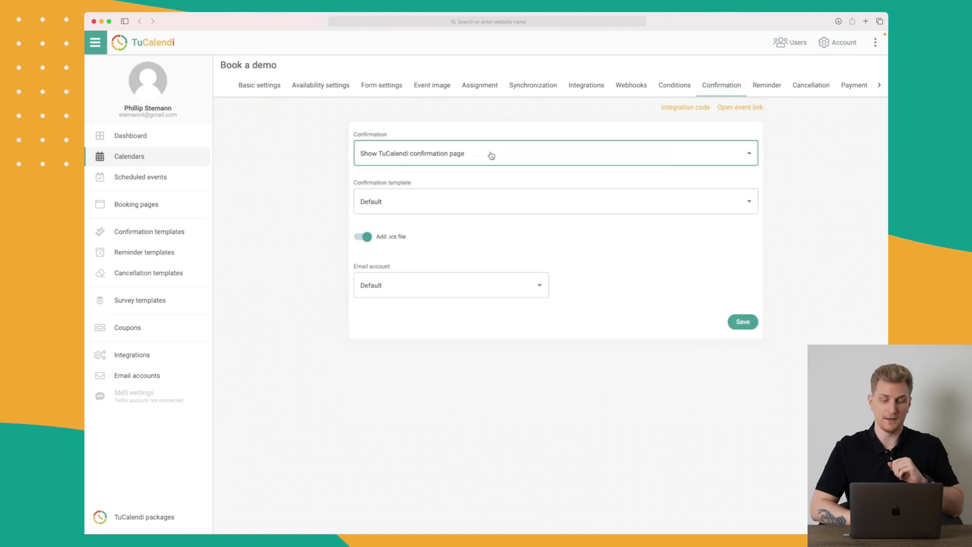
left_click(490, 154)
left_click(523, 206)
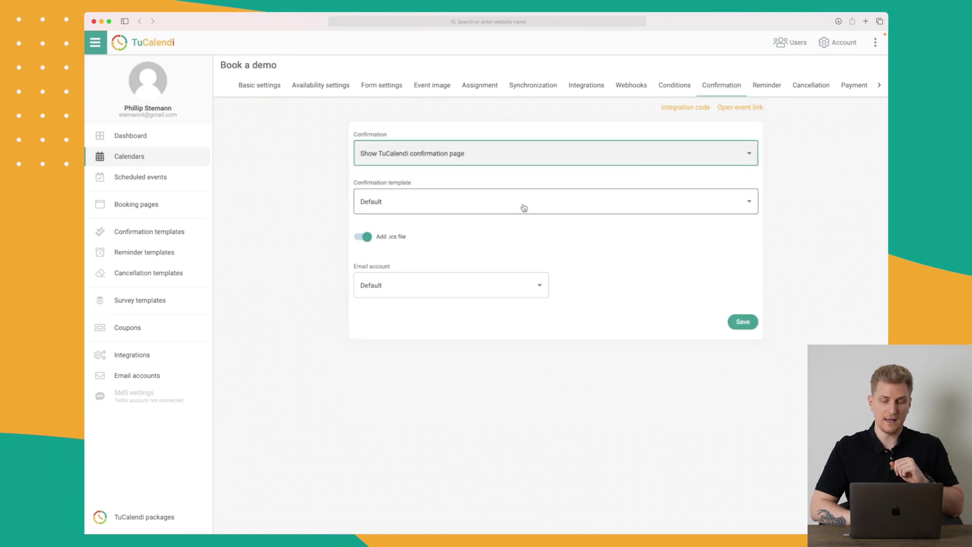
left_click(523, 206)
left_click(384, 217)
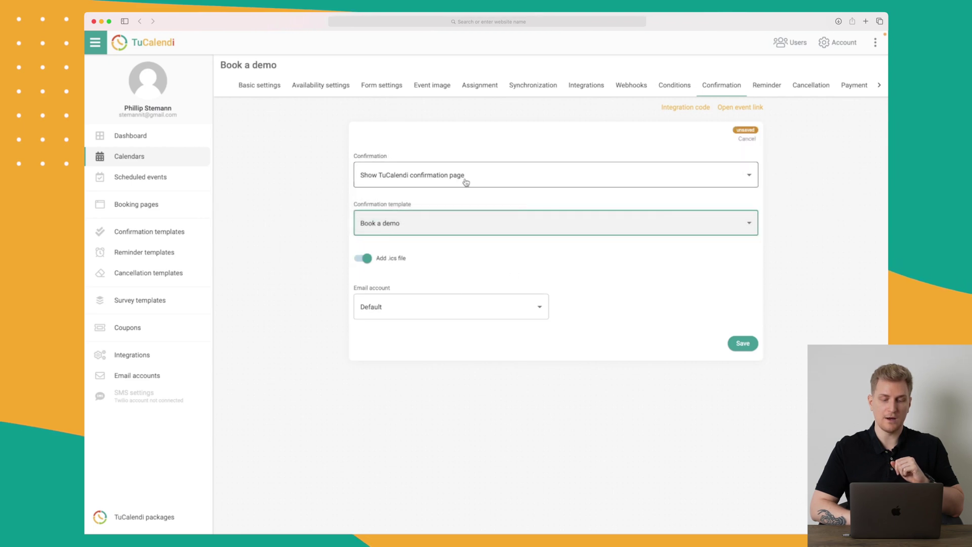
left_click(740, 348)
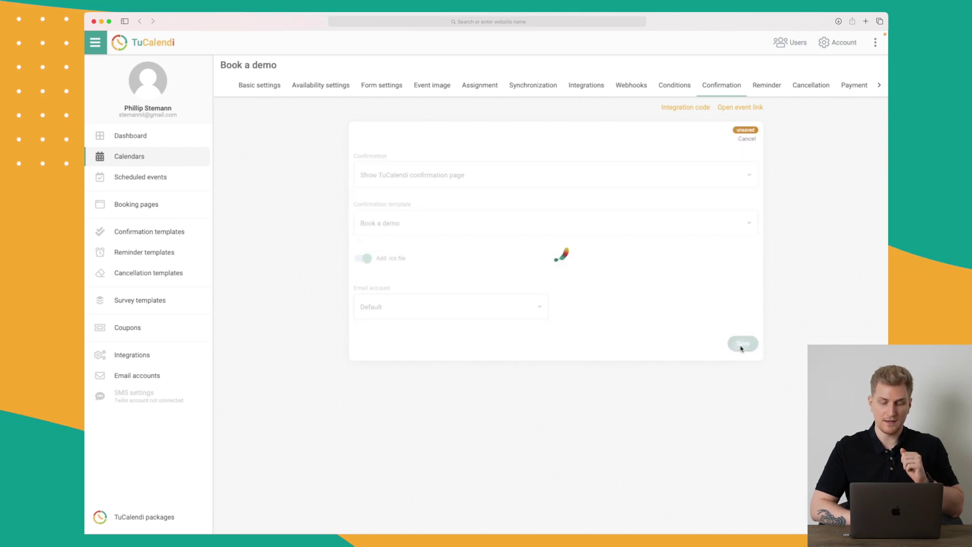
Step: Schedule the 'Book a demo 1 hour before' reminder 1 hour before the event and save
left_click(769, 87)
left_click(440, 151)
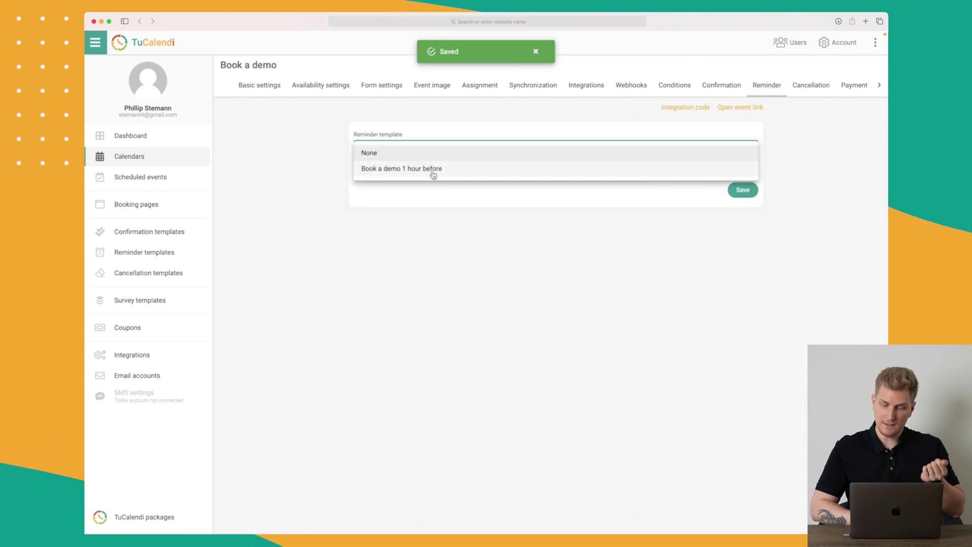
left_click(433, 170)
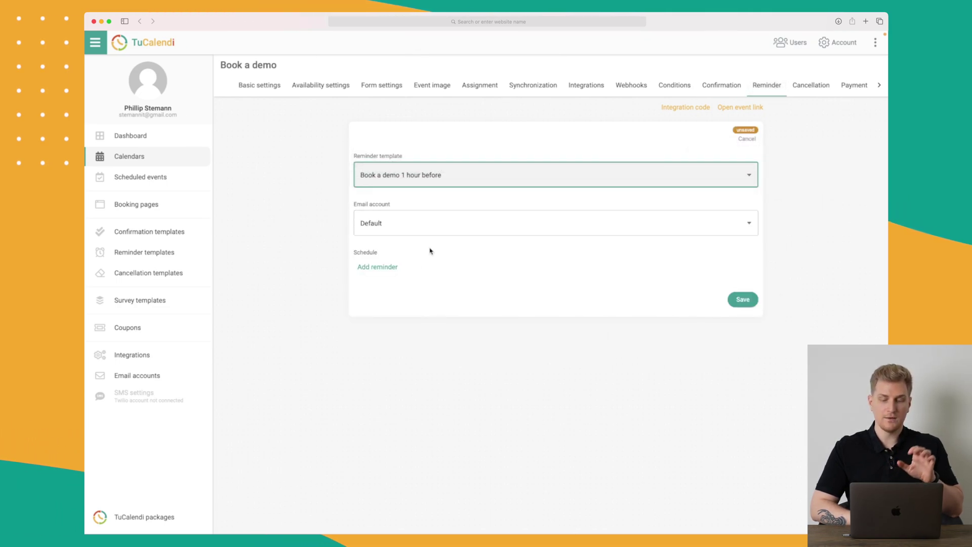
left_click(386, 271)
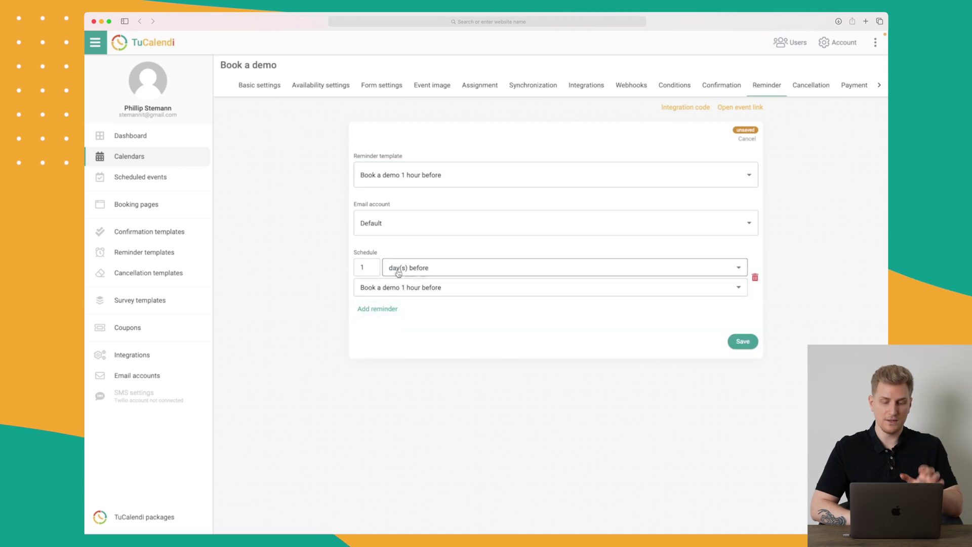
left_click(422, 269)
left_click(425, 284)
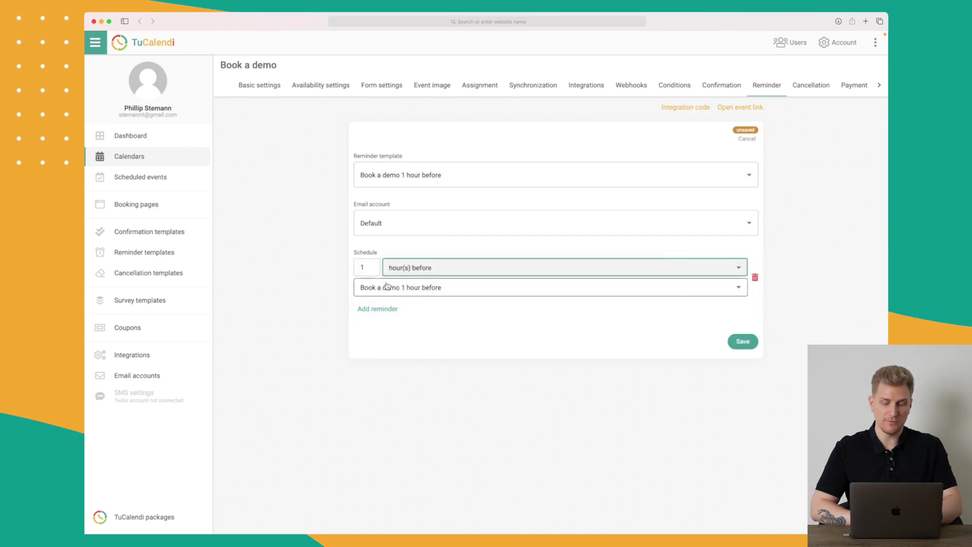
left_click(742, 342)
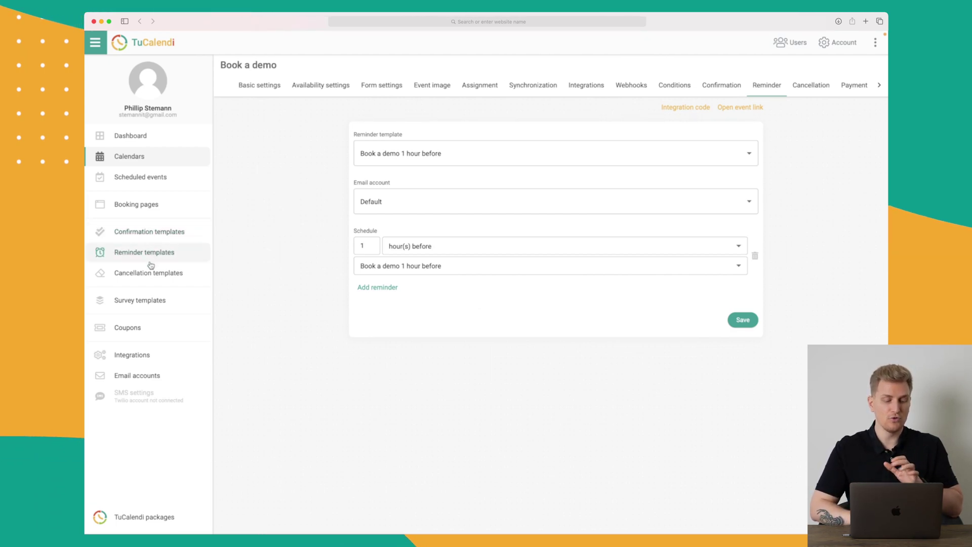
left_click(150, 304)
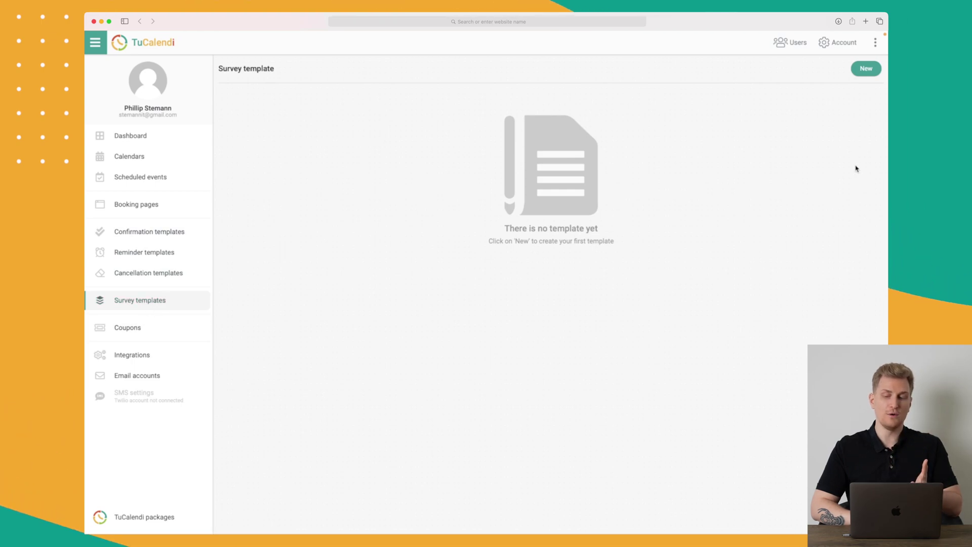
Step: Start a new survey with a 'What is your name?' text field connected after Start
left_click(866, 68)
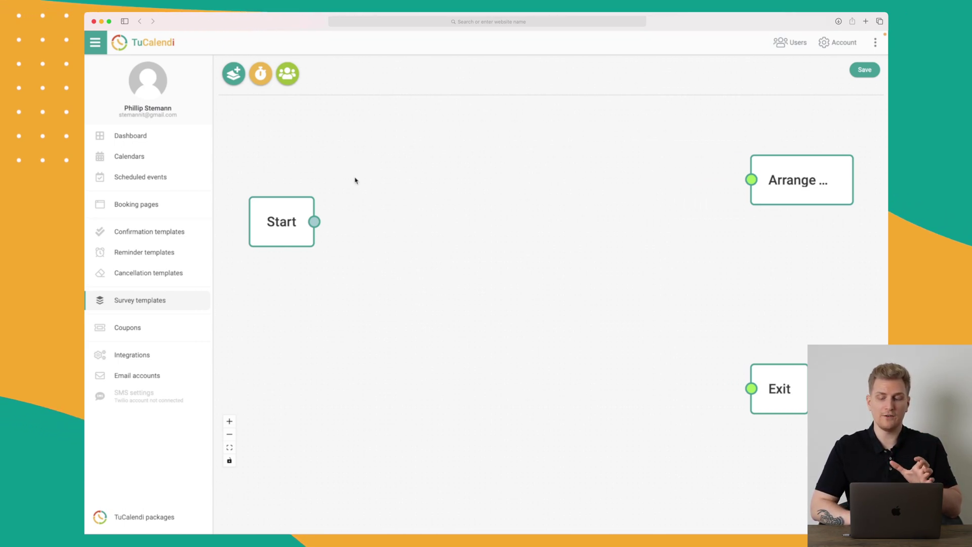
left_click(240, 79)
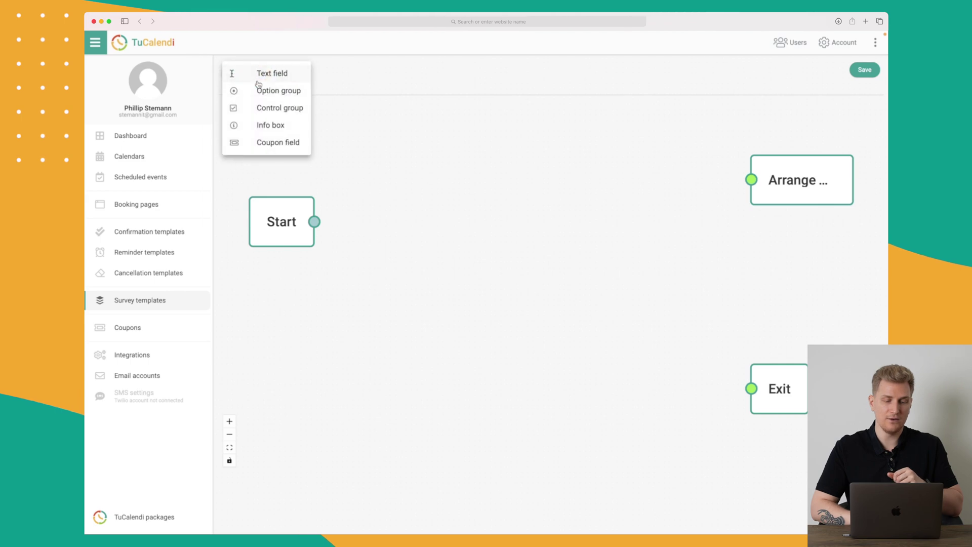
left_click(266, 72)
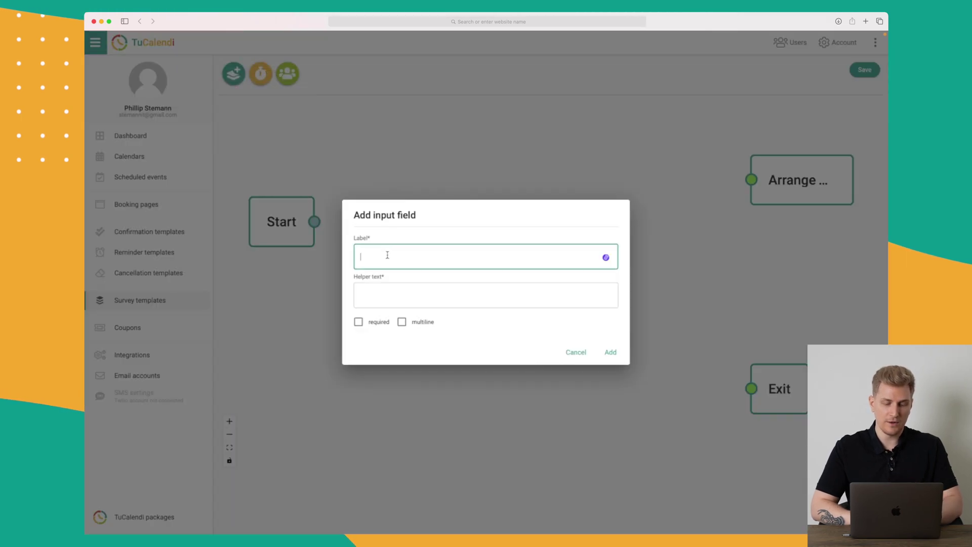
type("What is your name?")
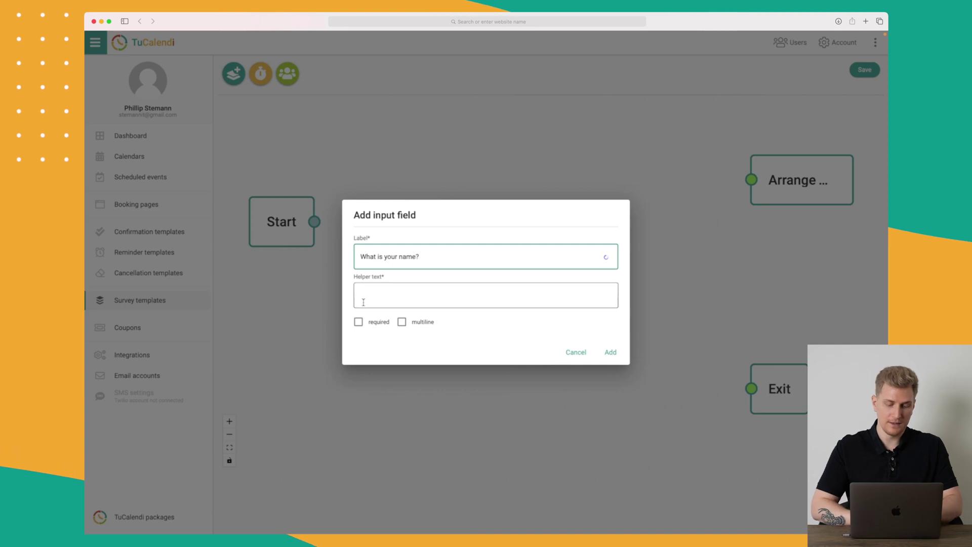
left_click(377, 325)
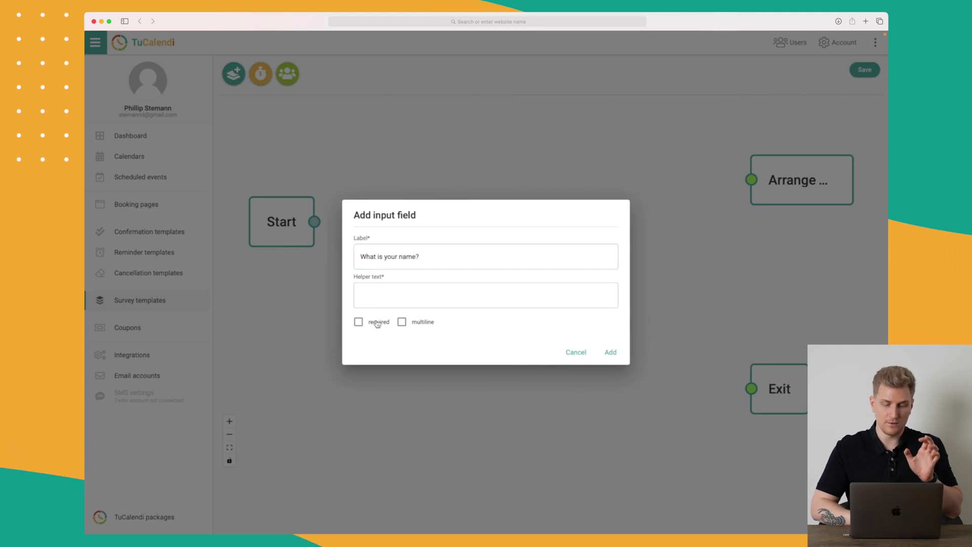
left_click(612, 352)
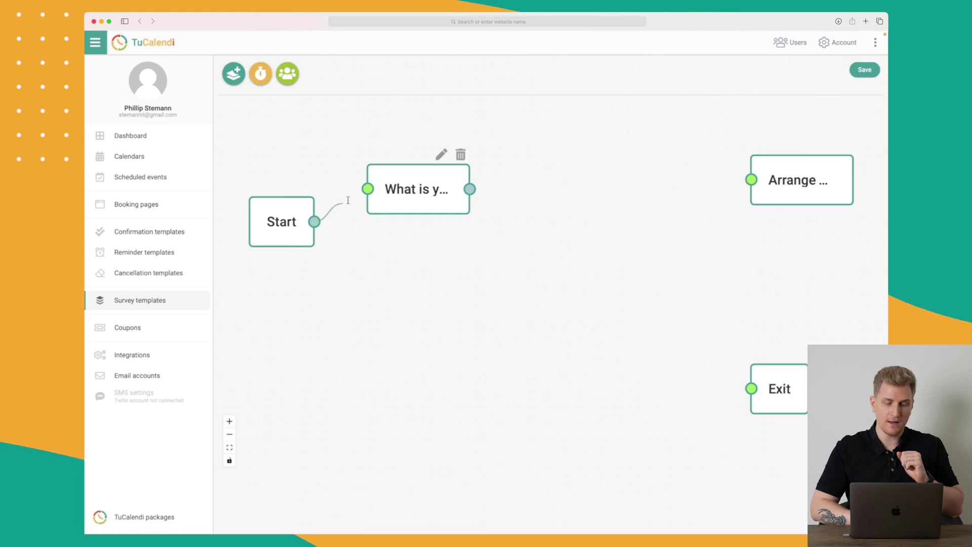
left_click(373, 188)
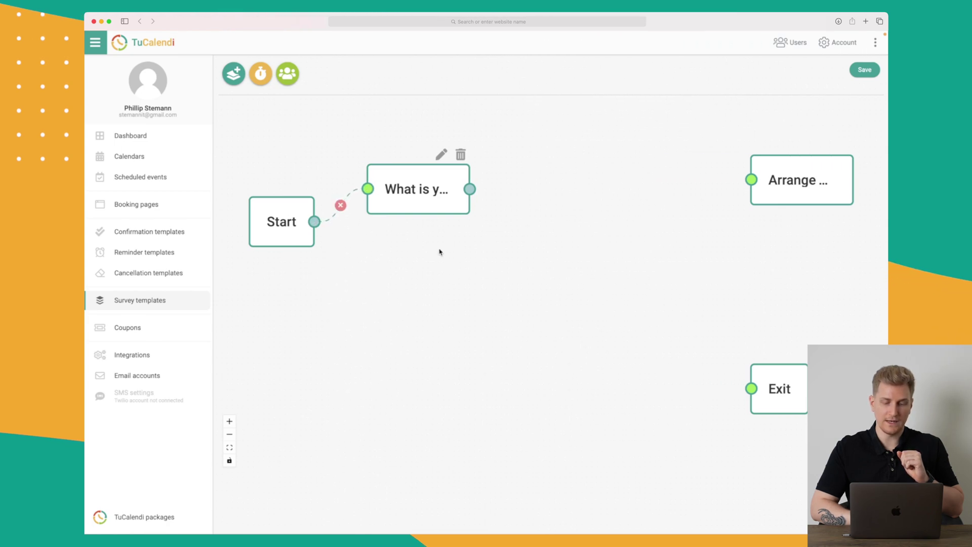
left_click(233, 73)
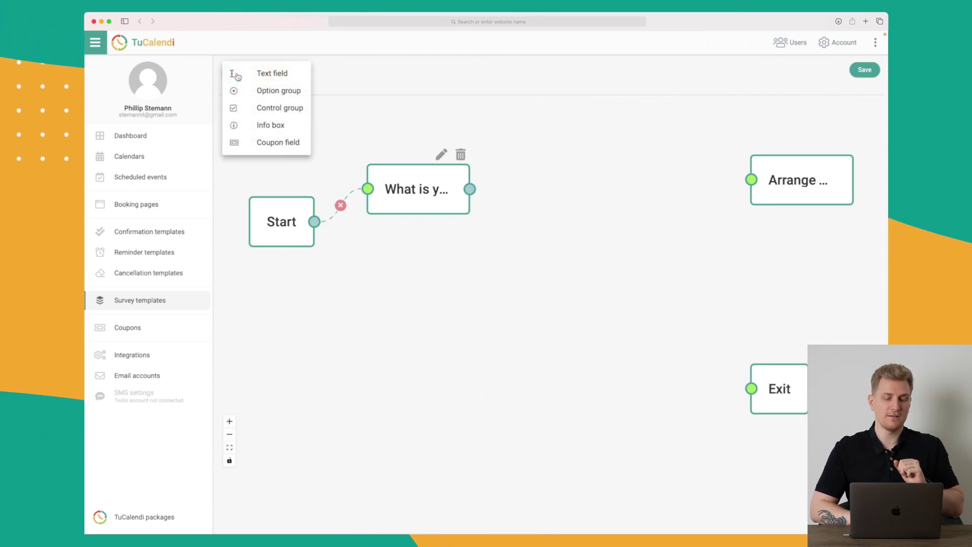
Step: Add an option-group question 'Would you like a meeting?' with only Yes and No answers
left_click(279, 92)
left_click(422, 212)
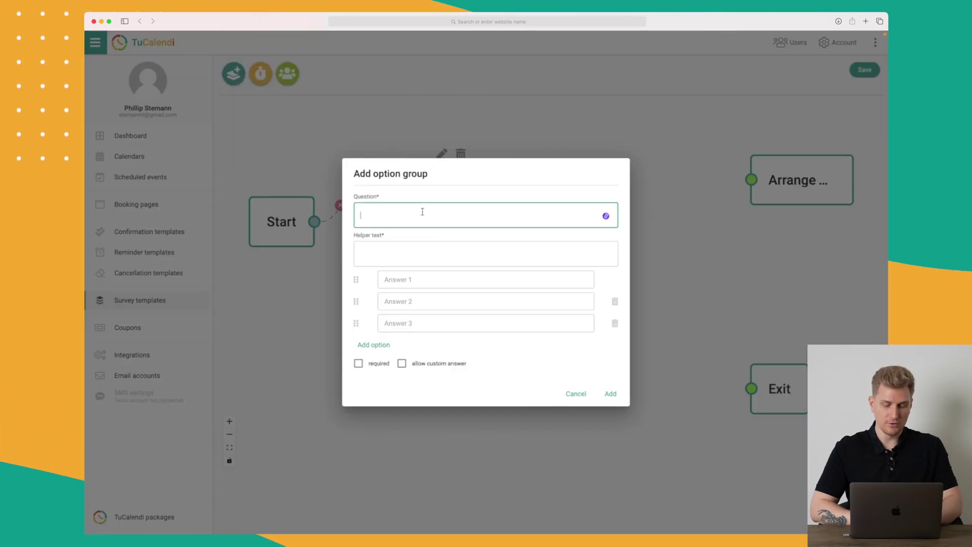
type("Would you ")
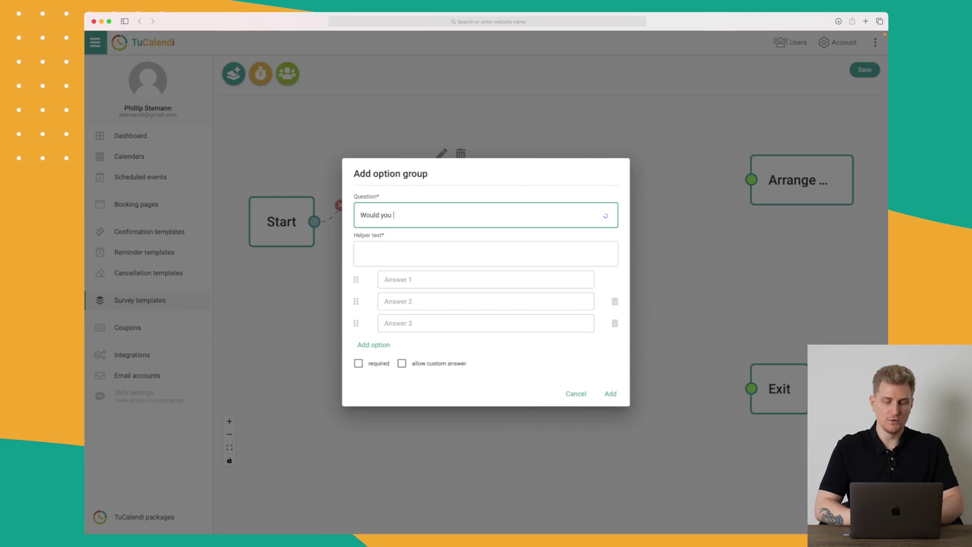
type("like a meeting?")
left_click(415, 282)
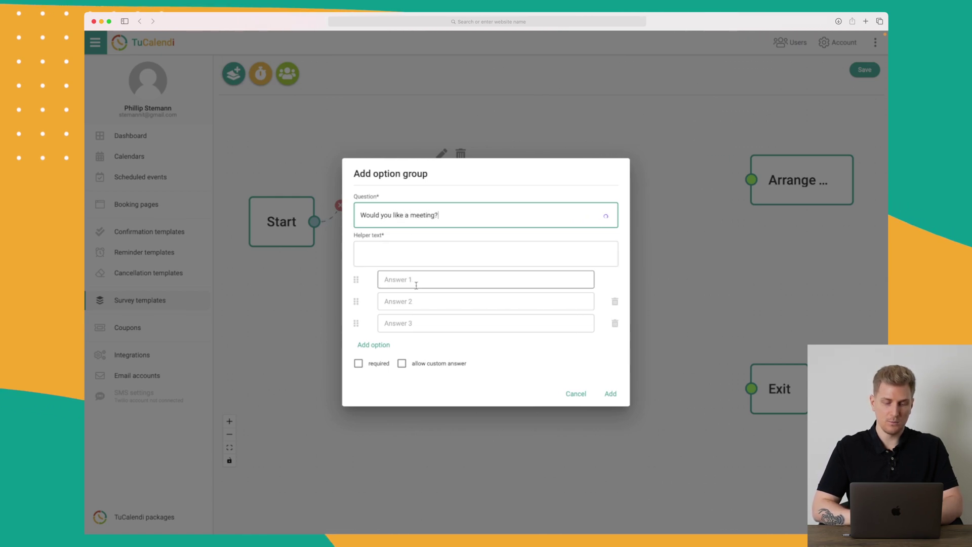
type("Yes")
left_click(427, 303)
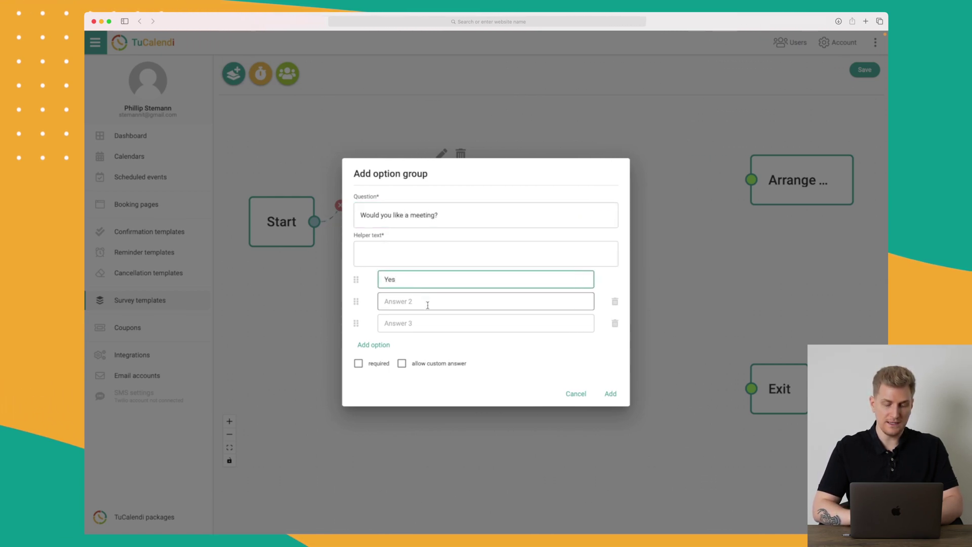
type("No")
left_click(615, 325)
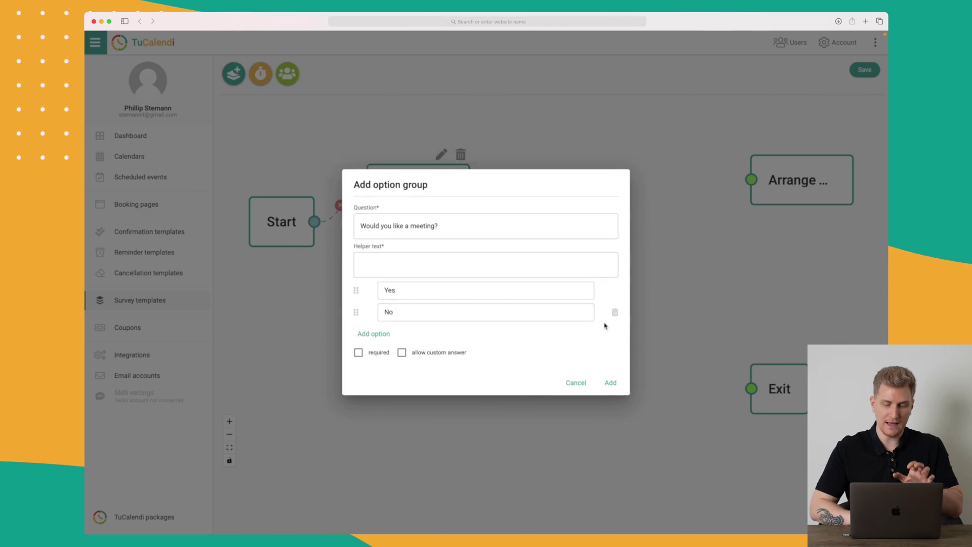
left_click(605, 390)
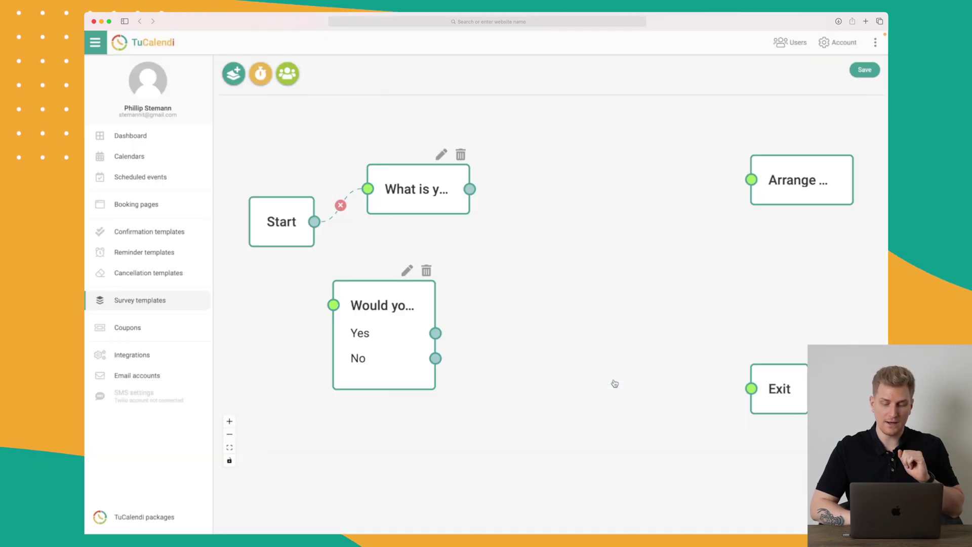
Step: Place the meeting question after the name question and route No to Exit
left_click_drag(417, 325, 570, 280)
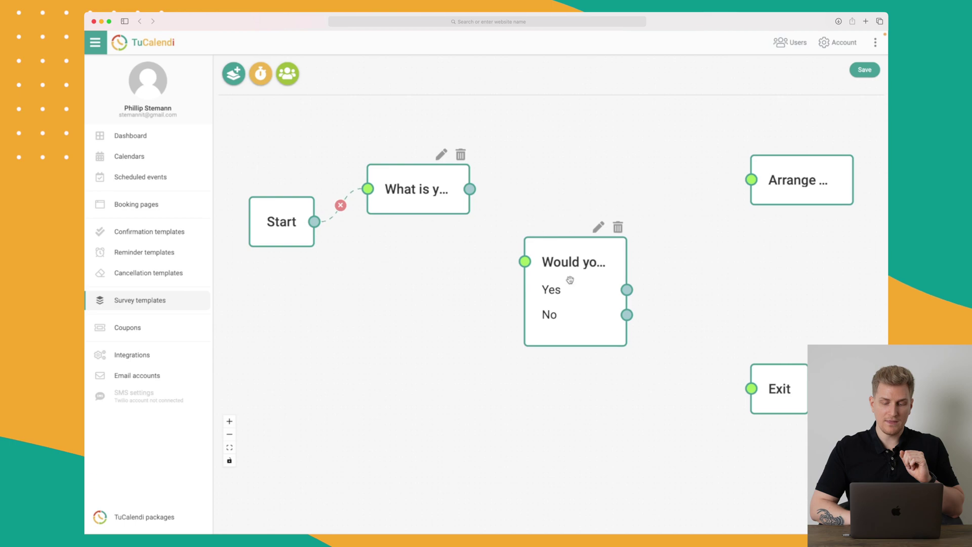
left_click_drag(469, 189, 525, 261)
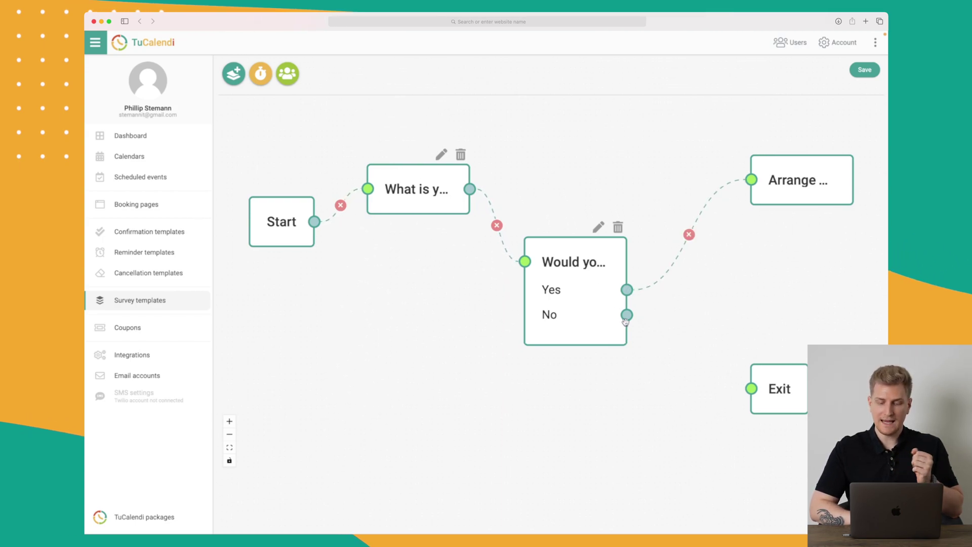
left_click_drag(627, 315, 746, 383)
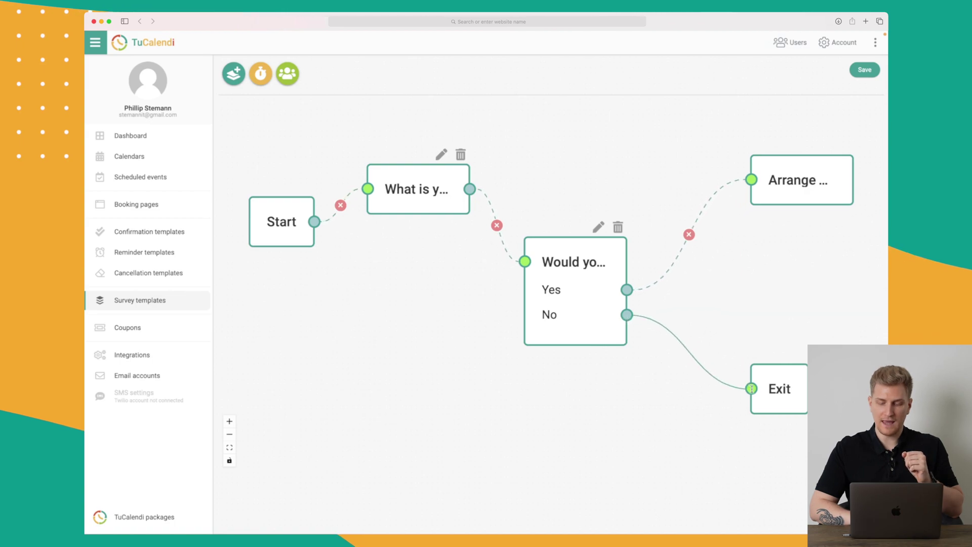
Step: Save the survey as 'Would you like a meeting' and return to Survey templates
left_click(864, 71)
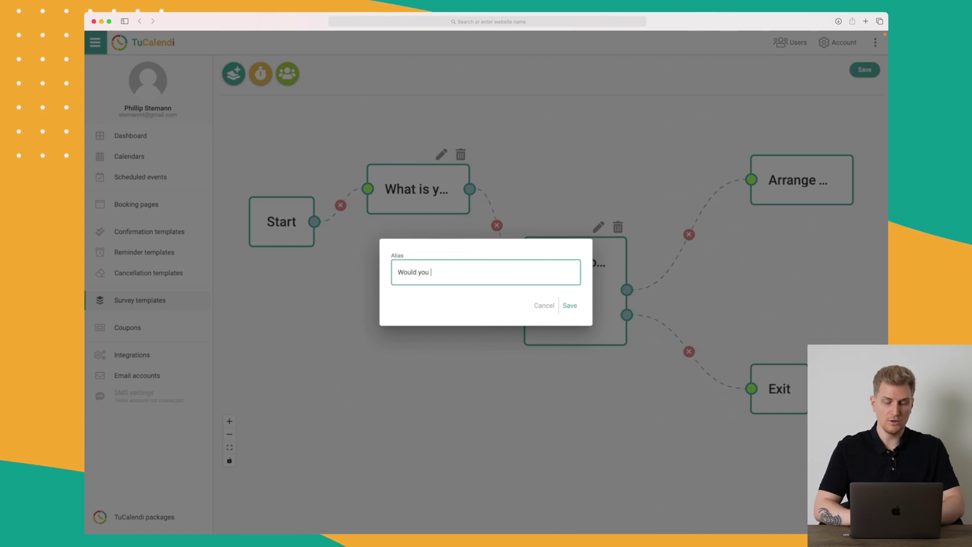
type("Would you like a meeting?")
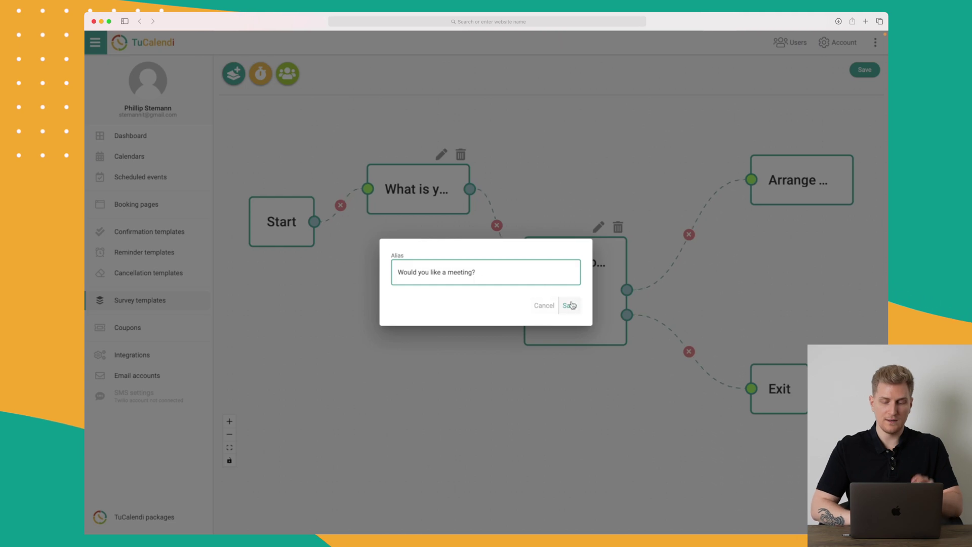
left_click(571, 305)
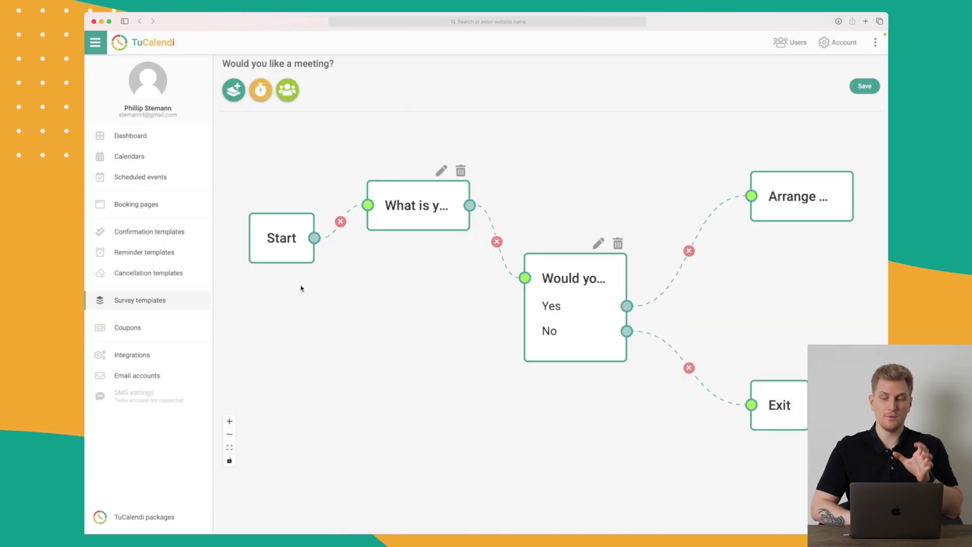
left_click(162, 300)
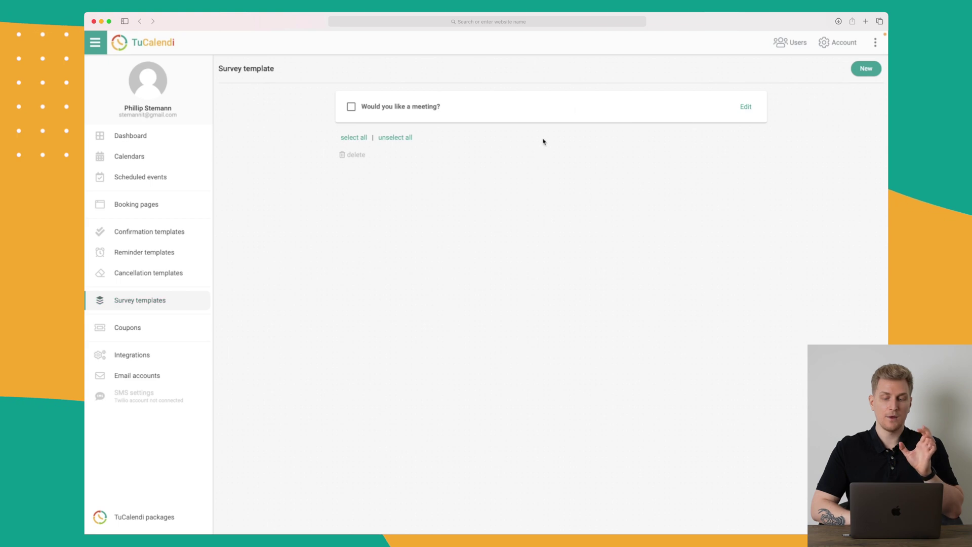
Step: Reopen the 'Would you like a meeting?' survey template for review, then go to the empty Coupons page
left_click(747, 107)
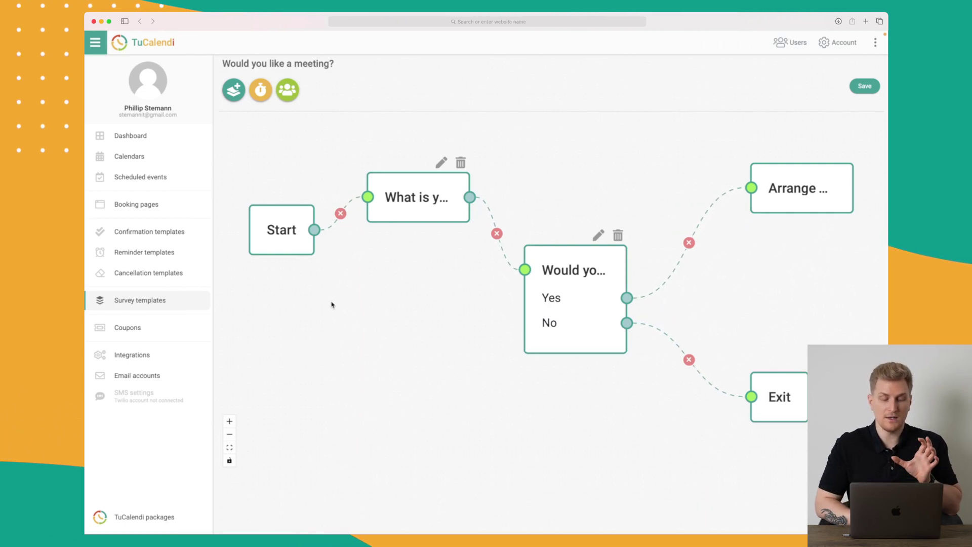
left_click(145, 330)
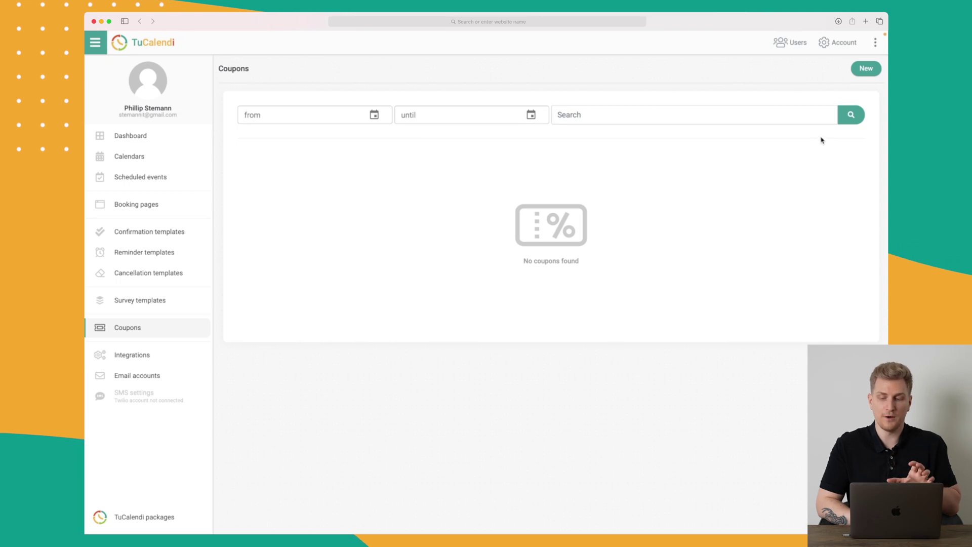
Step: Create a new Discount-type coupon with value 100, valid until 31/03/2022, and save it
left_click(870, 70)
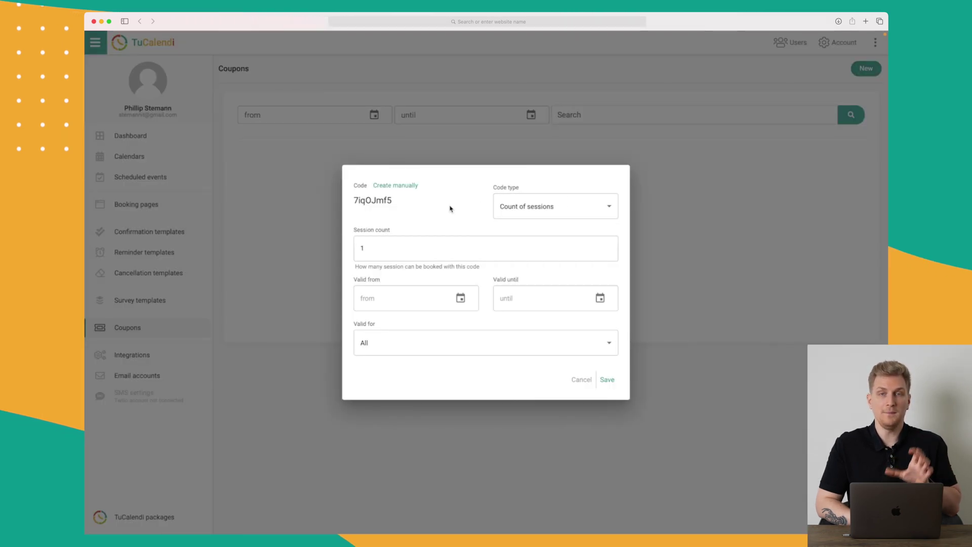
left_click_drag(354, 205, 391, 202)
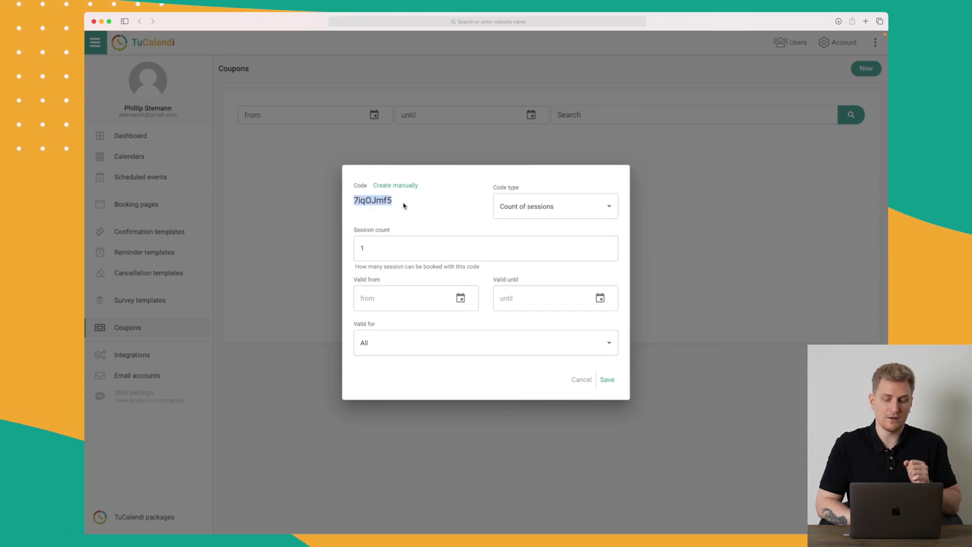
left_click(549, 206)
left_click(519, 225)
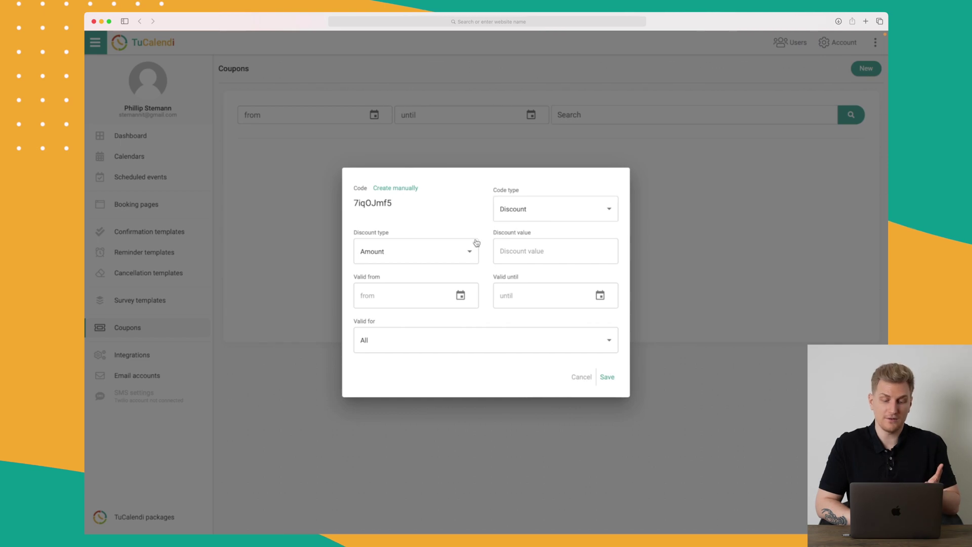
left_click(536, 250)
type("100")
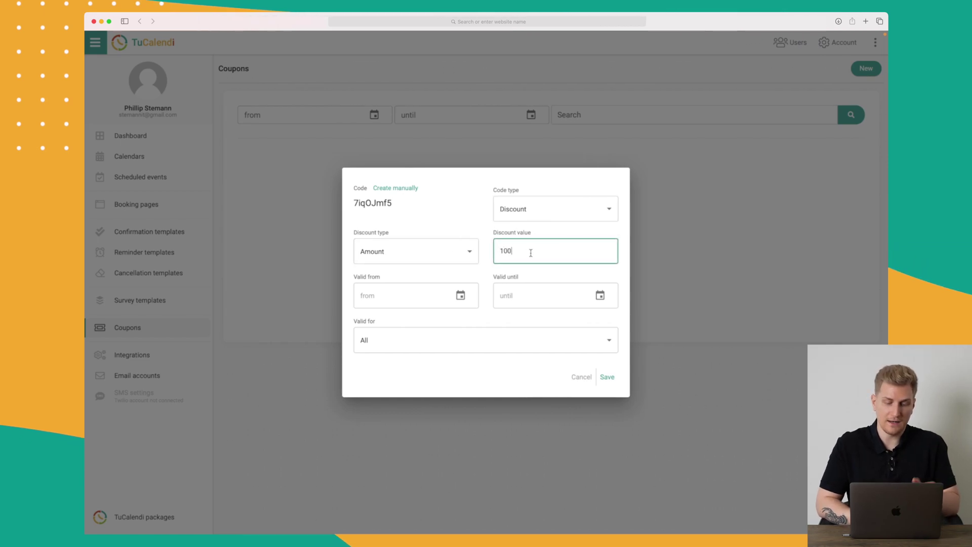
left_click(476, 230)
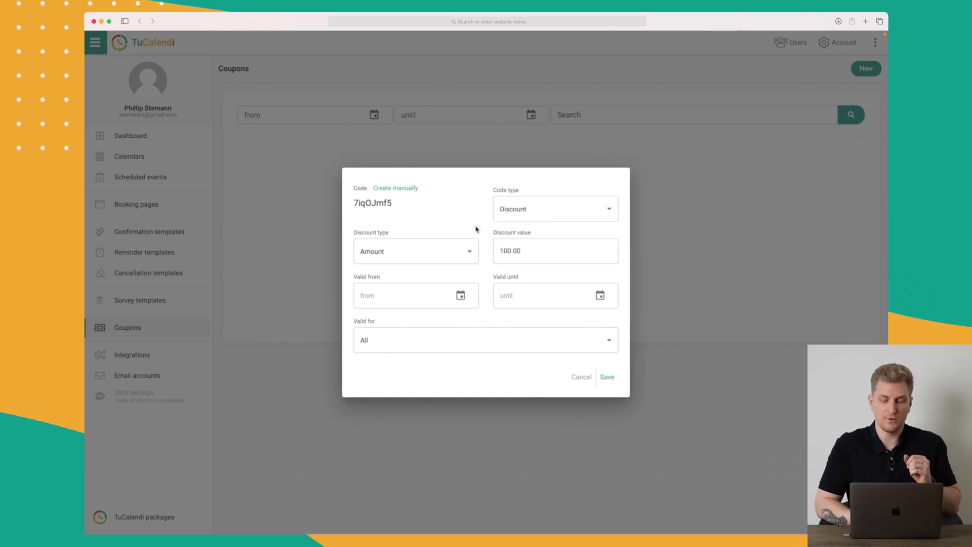
left_click(600, 296)
left_click(504, 341)
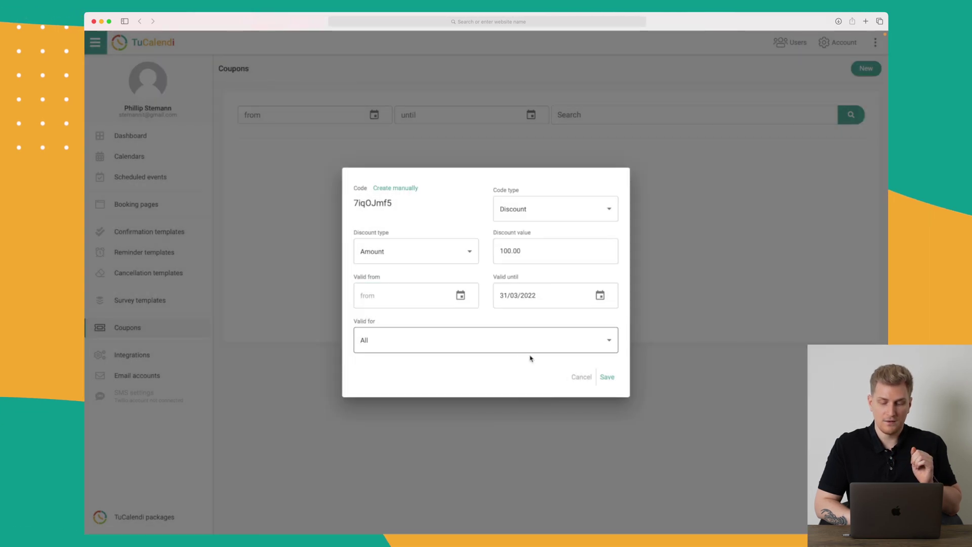
left_click(607, 377)
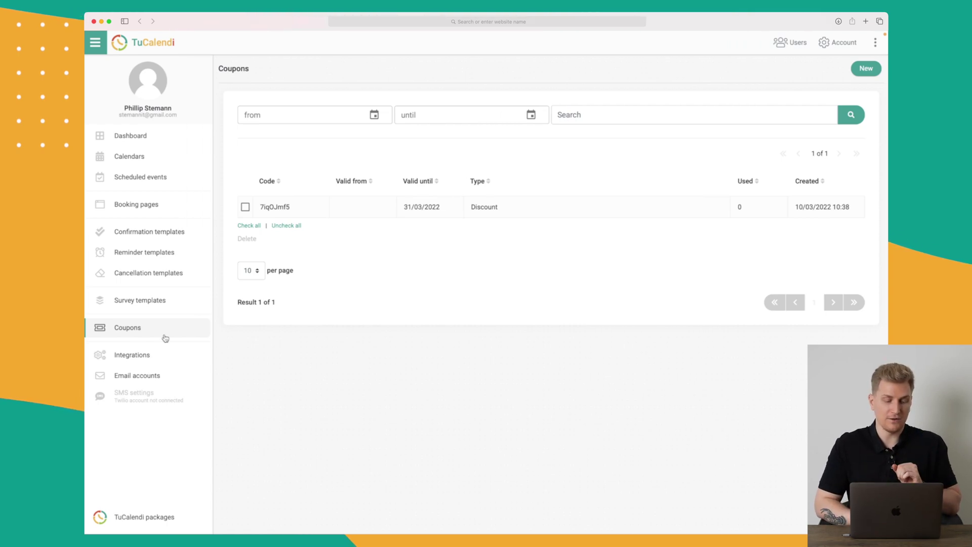
Step: Show the Integrations page down to payment gateways and other integrations like Stripe, Slack and Twilio
left_click(130, 355)
scroll(233, 331, "down", 1)
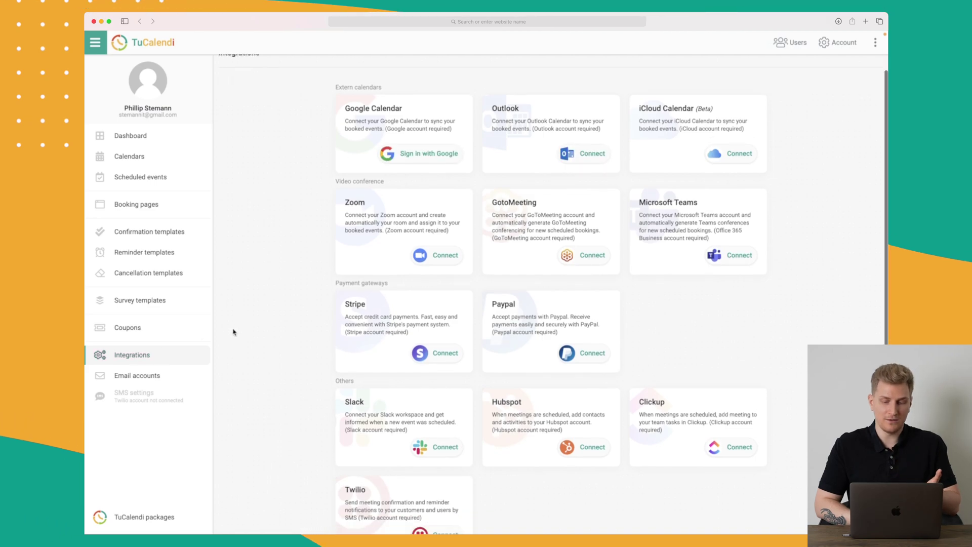
scroll(233, 332, "down", 1)
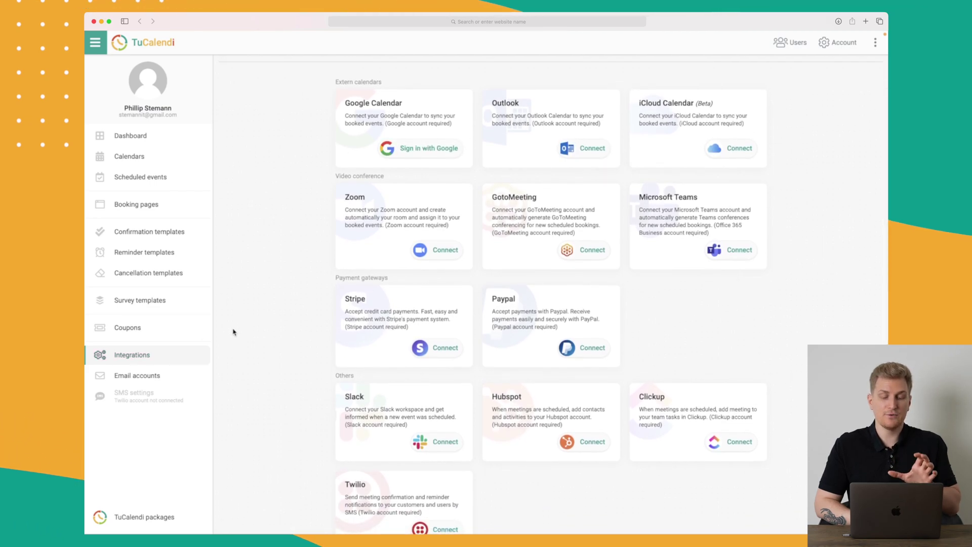